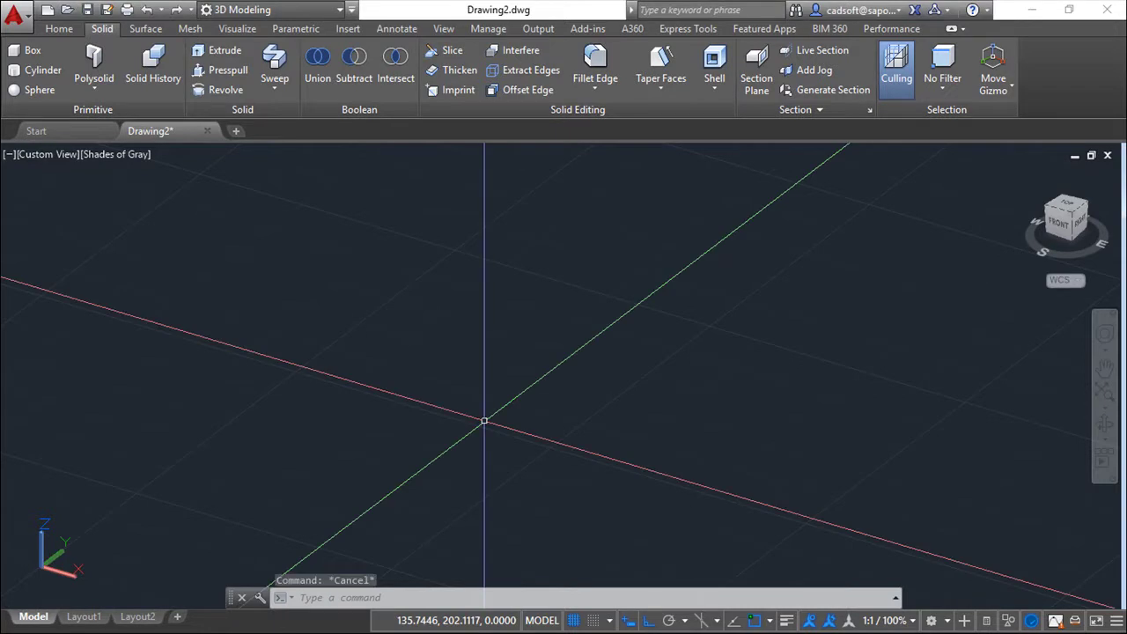
Step: Draw a 56 by 18 rectangle with its first corner at the origin
type("ectan")
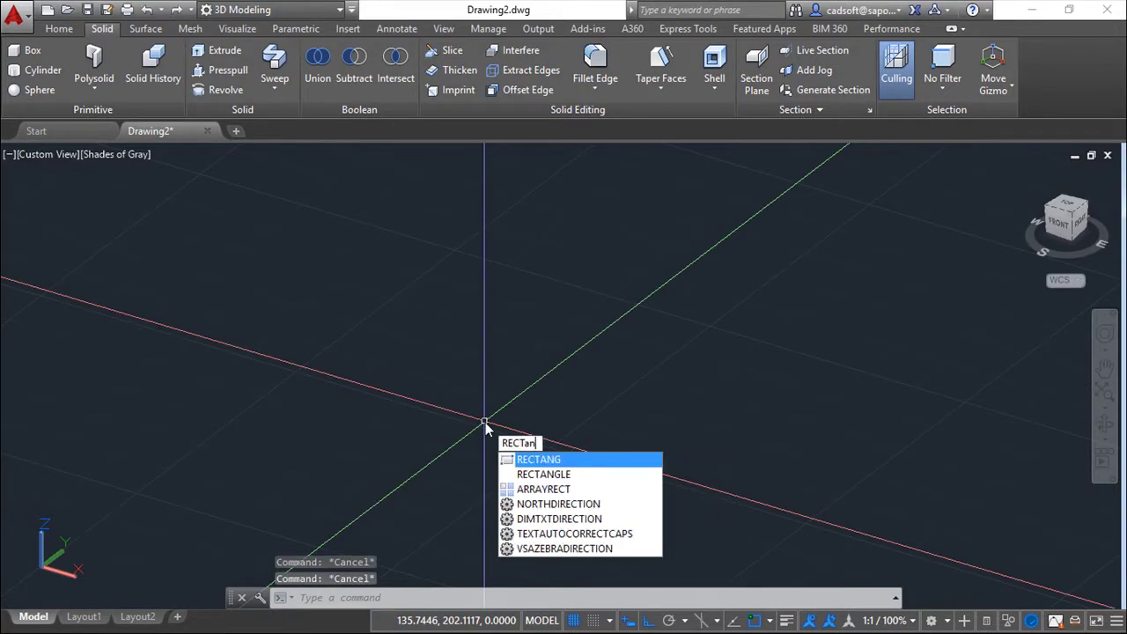
type("g")
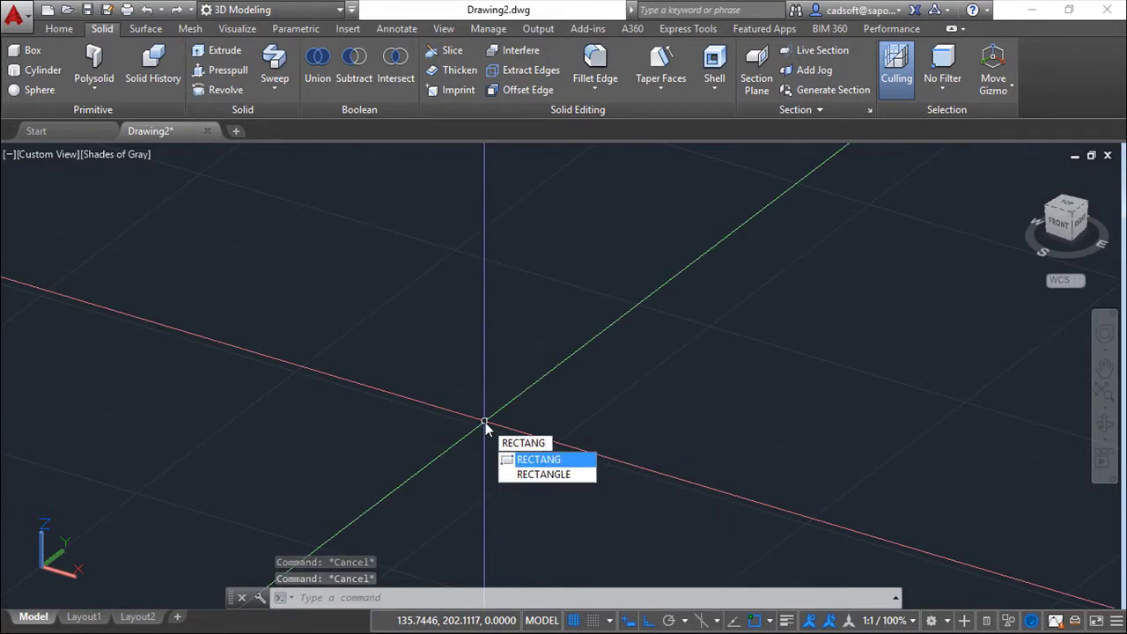
key("Return")
left_click(381, 407)
type("56")
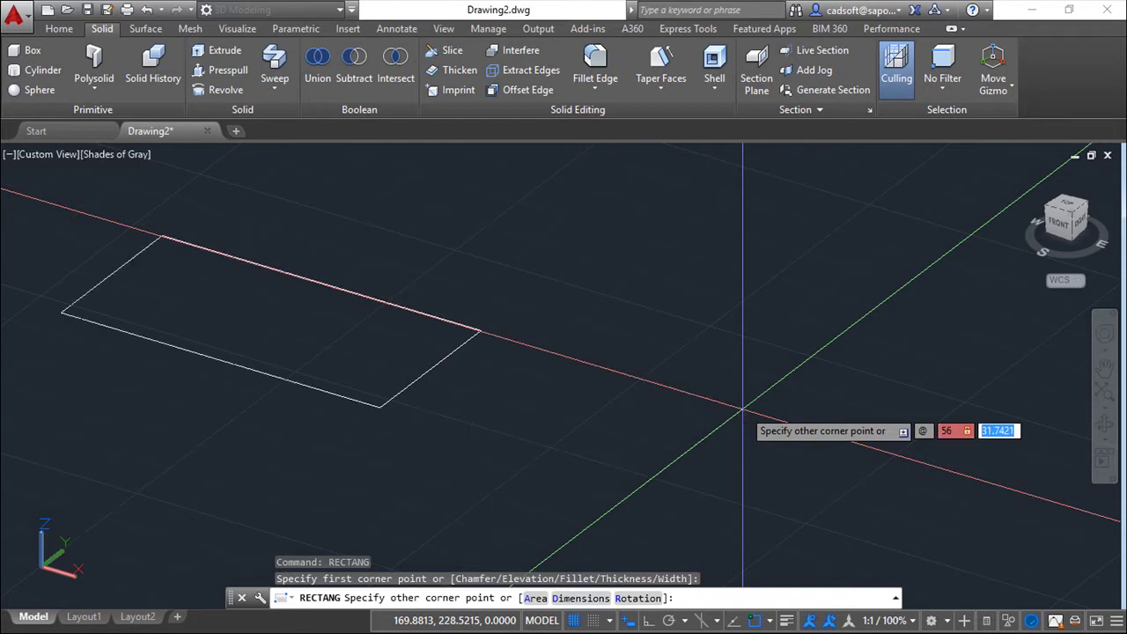
type("8")
key("Return")
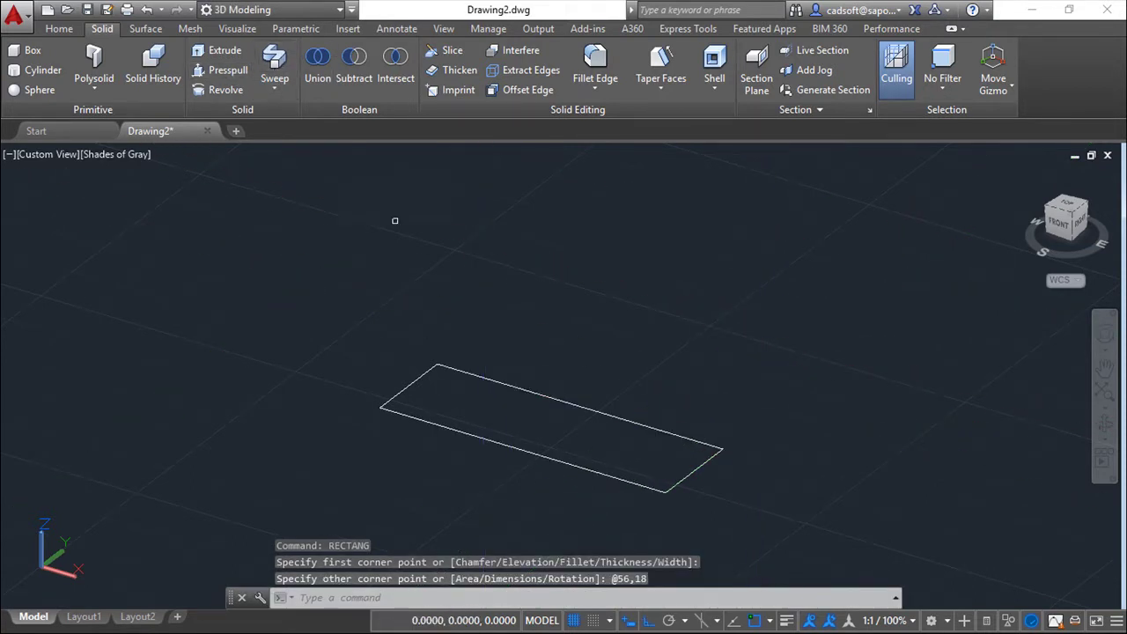
Step: Press-pull the rectangle 26 units up into a solid block
key("ctrl+shift+e")
left_click(535, 431)
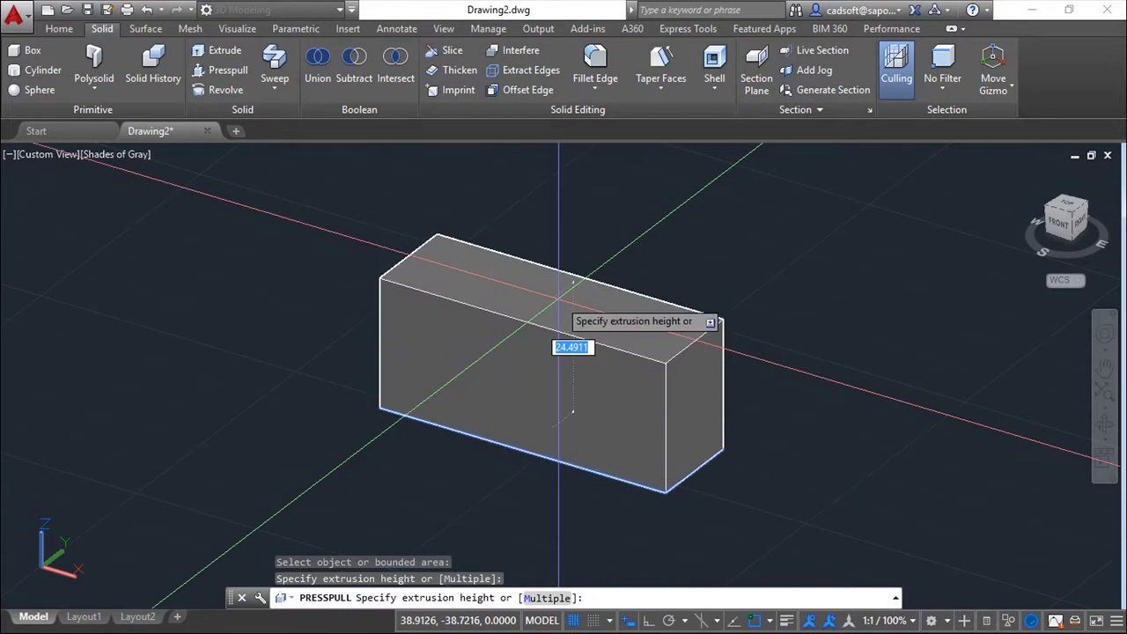
type("26")
key("Return")
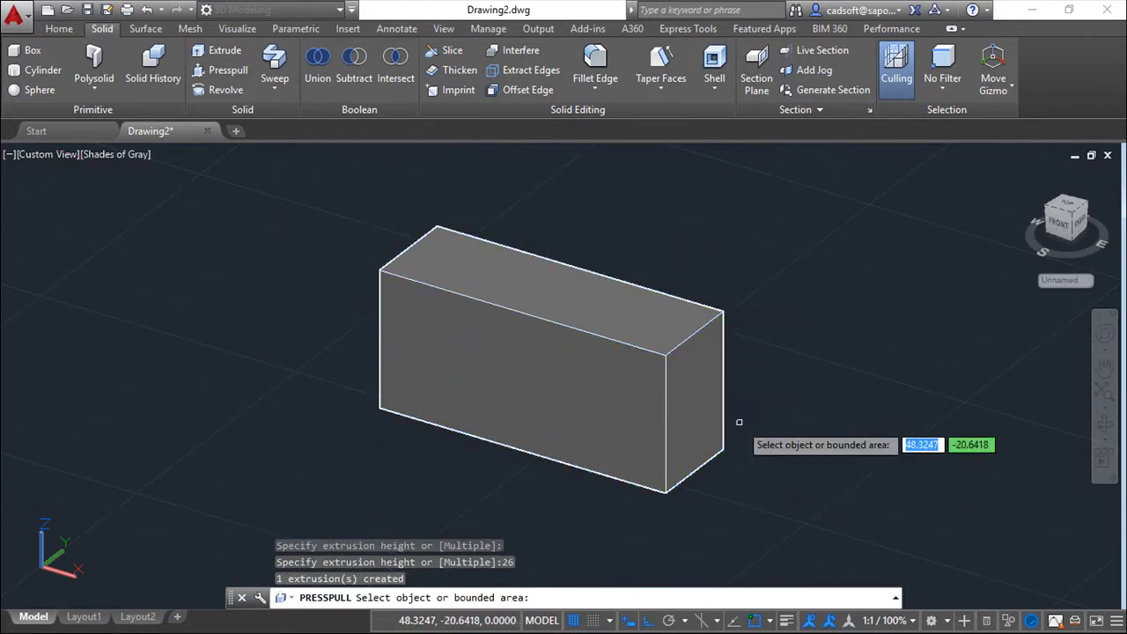
left_click(29, 53)
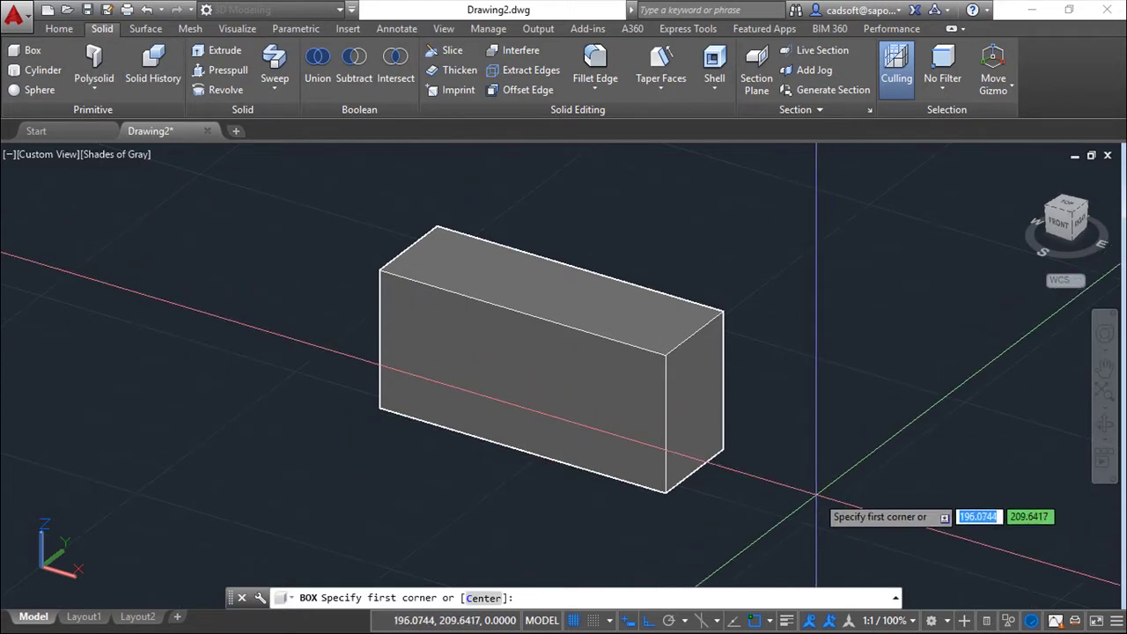
Step: Draw a 30 × 30 box, 30 units tall, beside the block
left_click(817, 496)
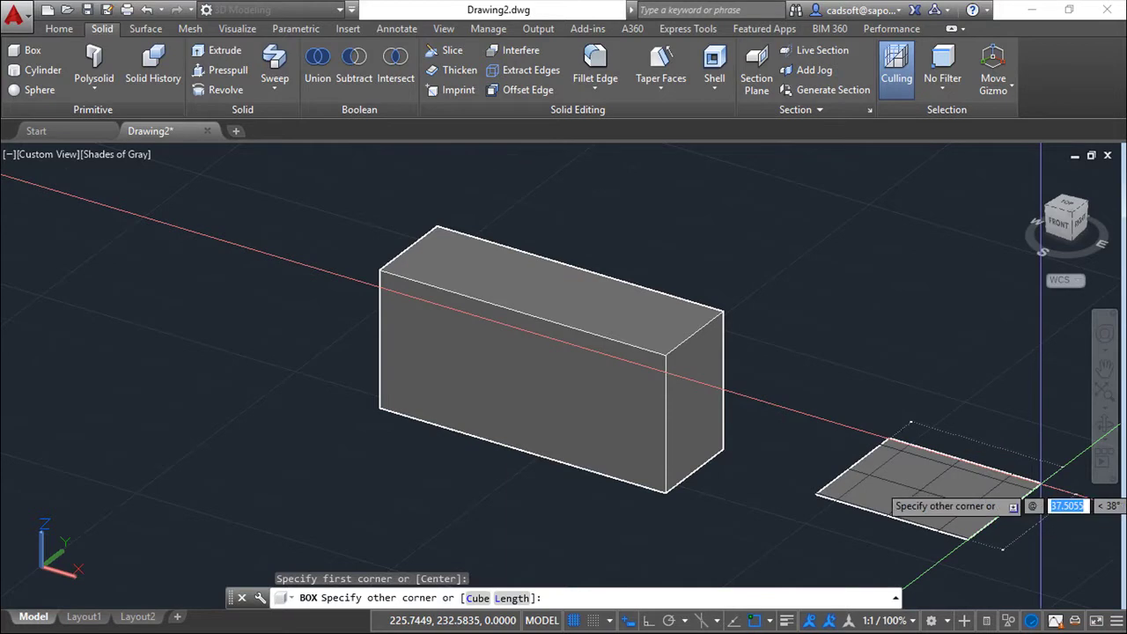
key("Tab")
type("30")
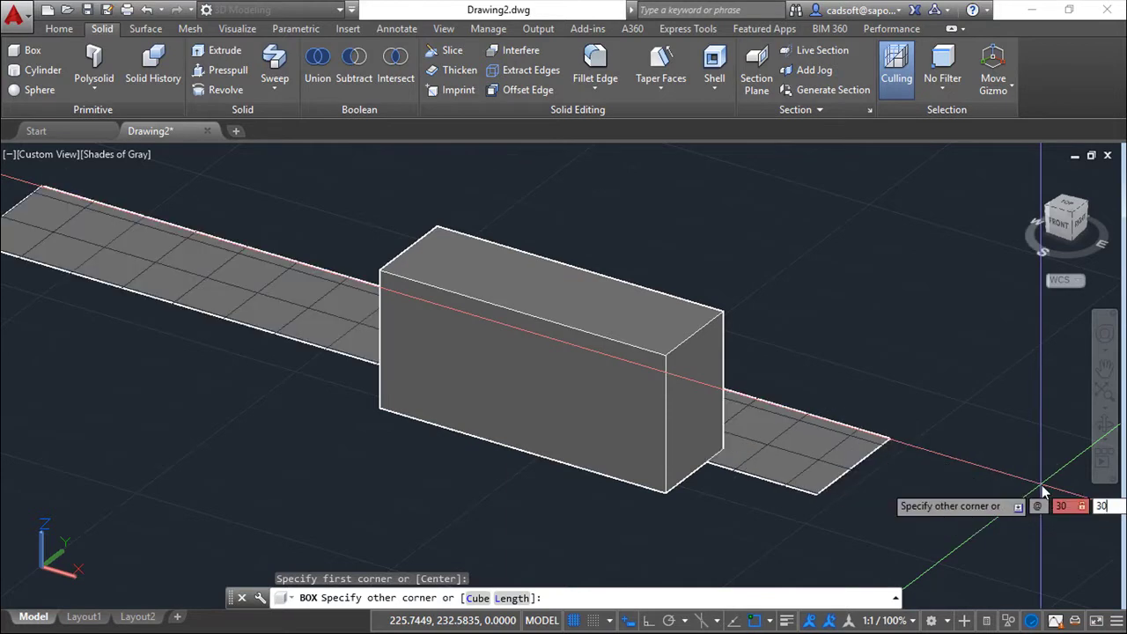
key("Return")
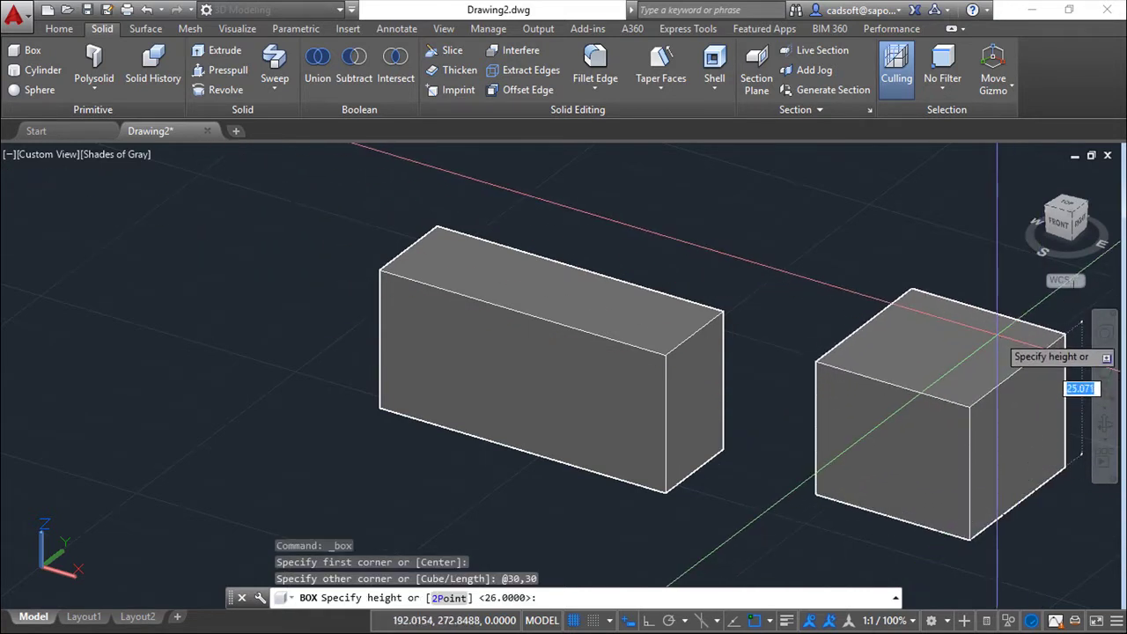
type("30")
key("Return")
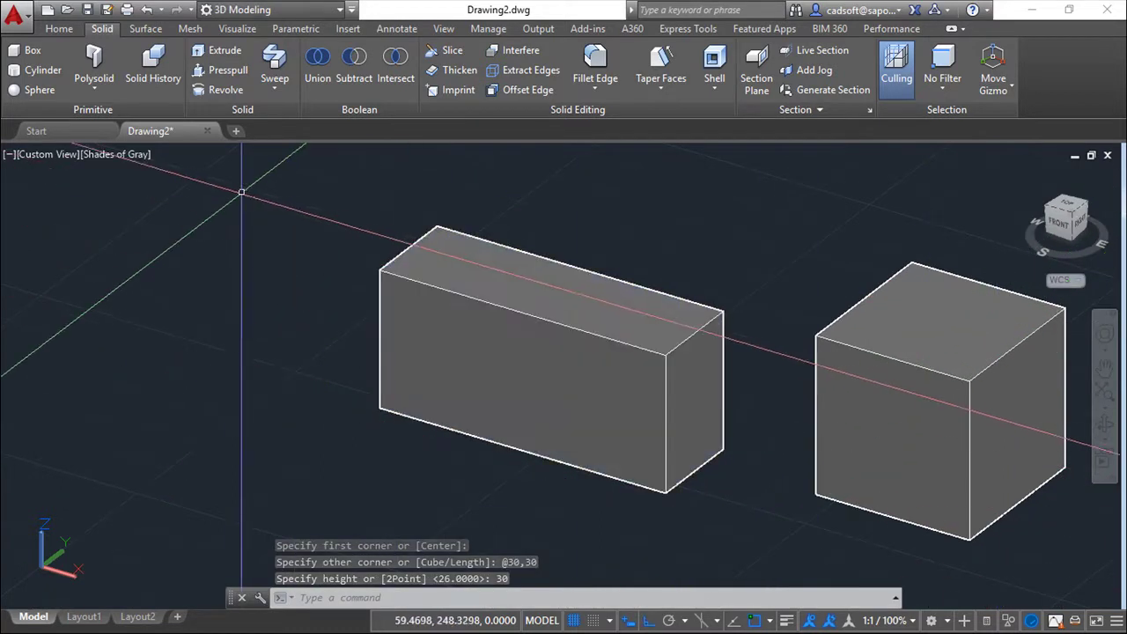
Step: Move the cube so its corner sits flush against the block's end corner
type("mo")
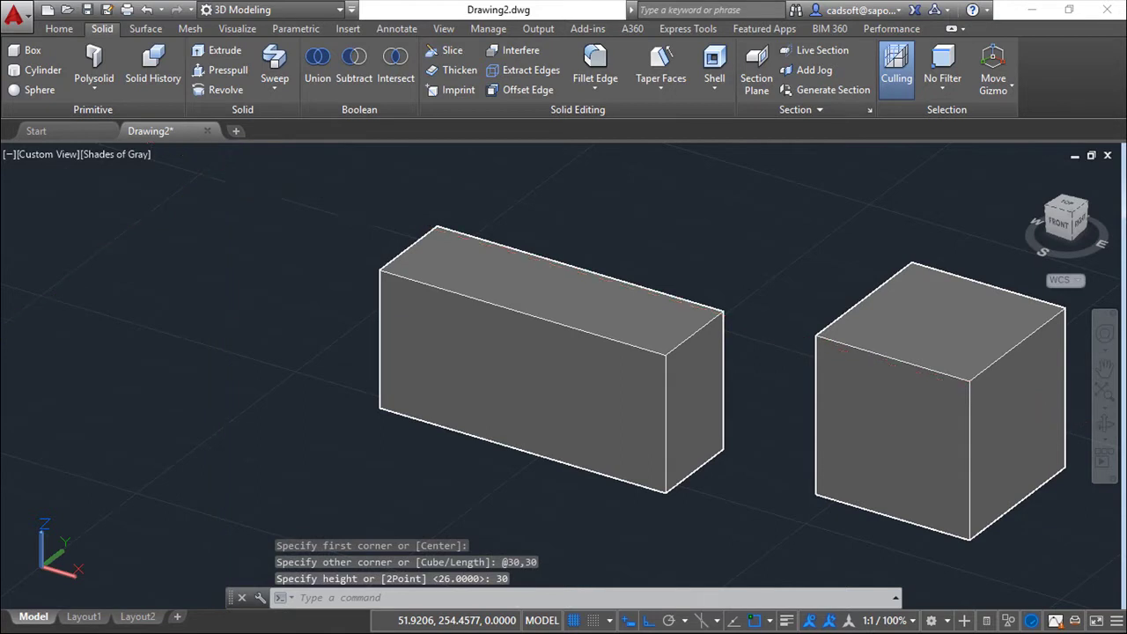
key("Return")
left_click(872, 379)
key("Return")
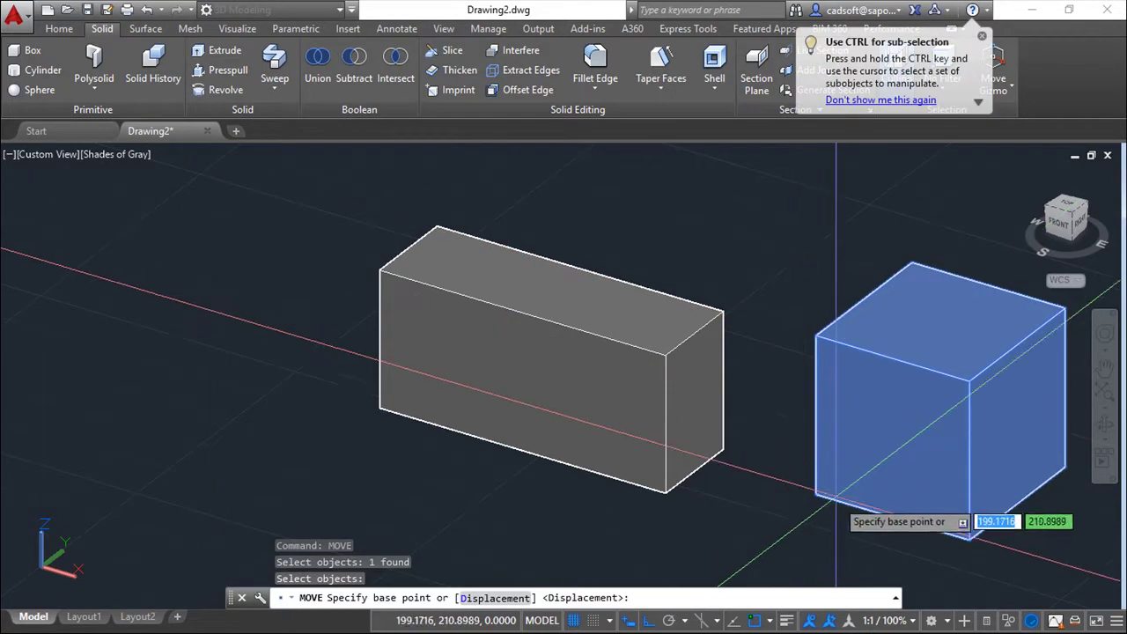
left_click(817, 499)
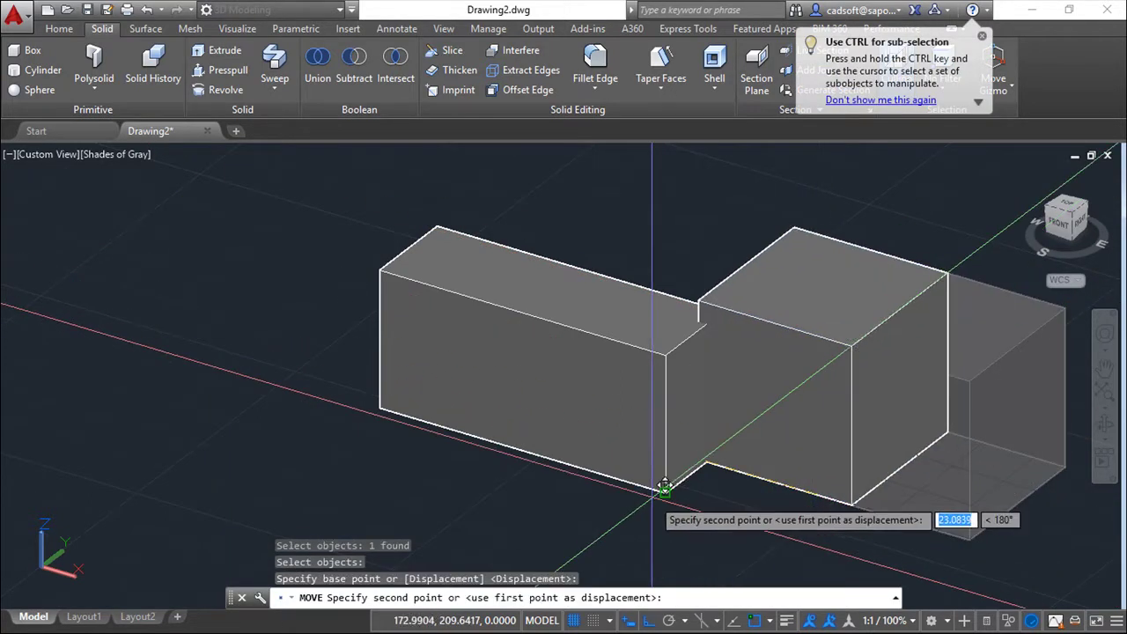
left_click(665, 487)
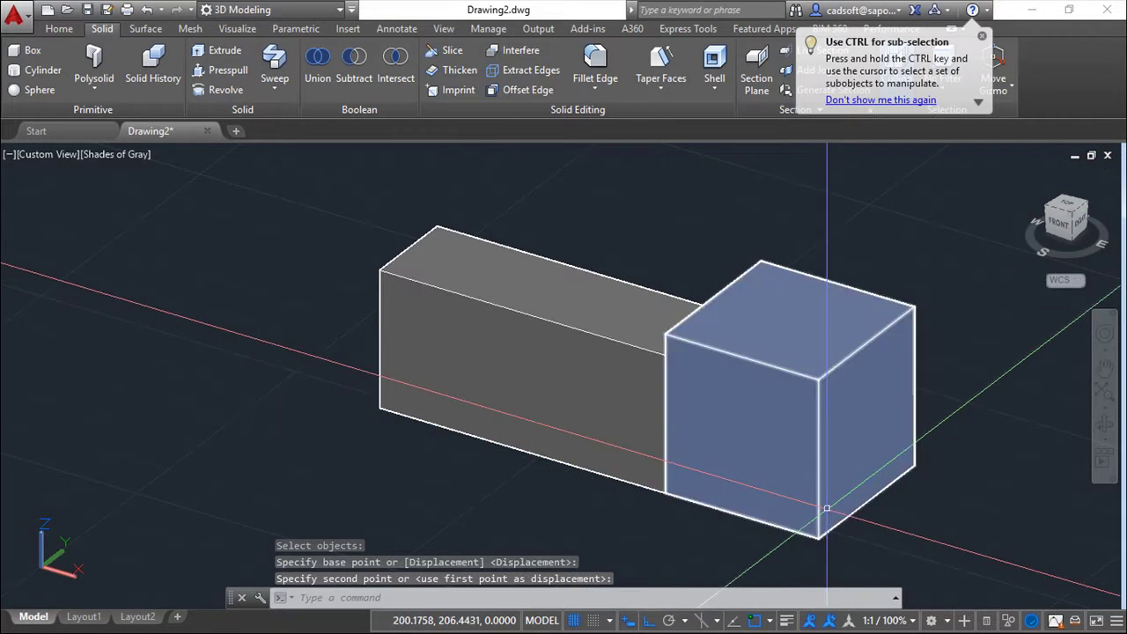
key("Escape")
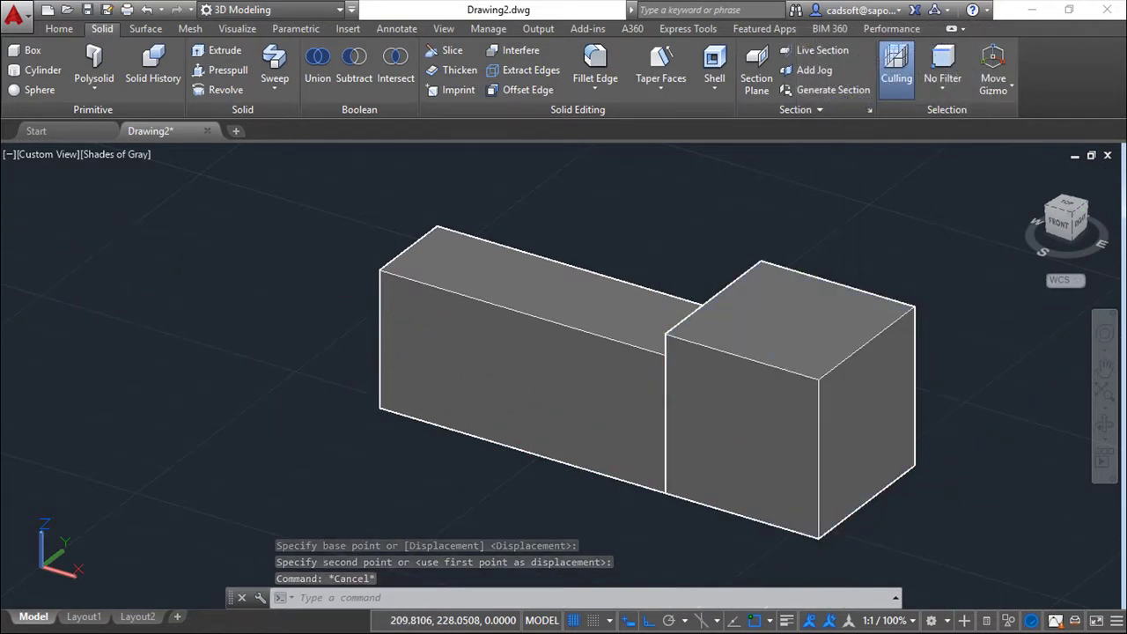
Step: Raise the cube 13 units along Z
key("Return")
left_click(863, 460)
key("Return")
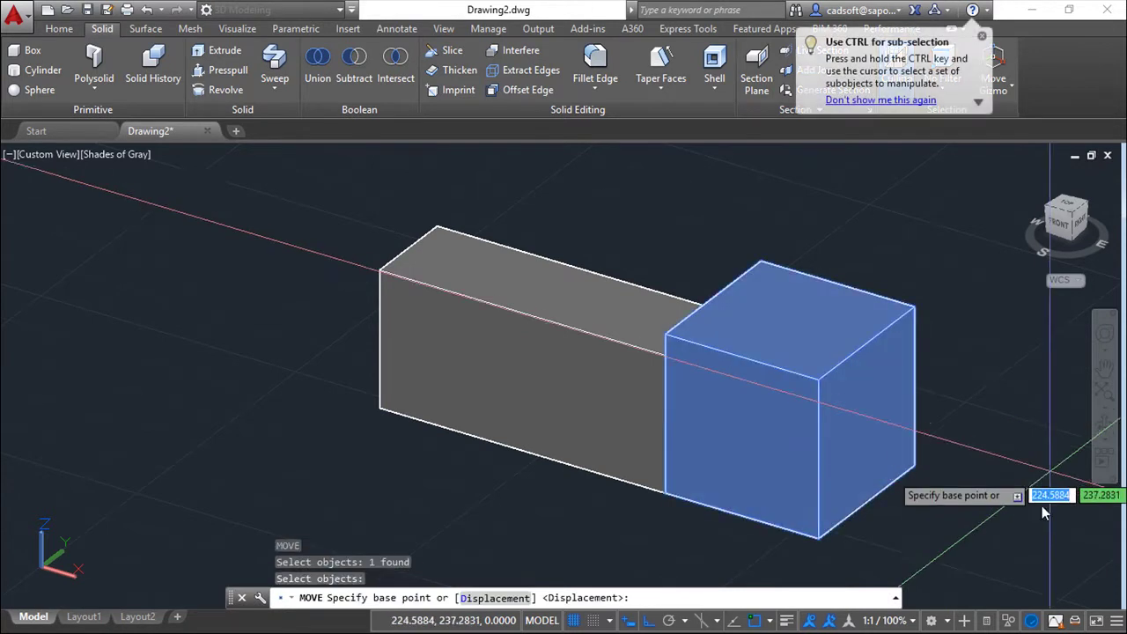
left_click(1009, 520)
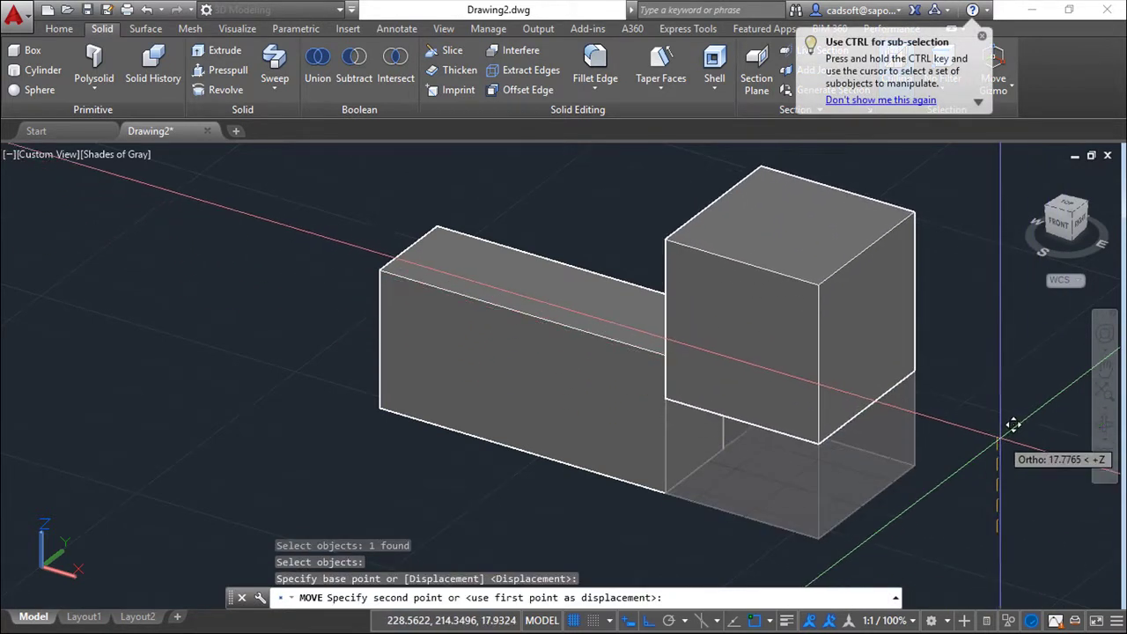
type("13")
key("Return")
key("Escape")
key("Escape")
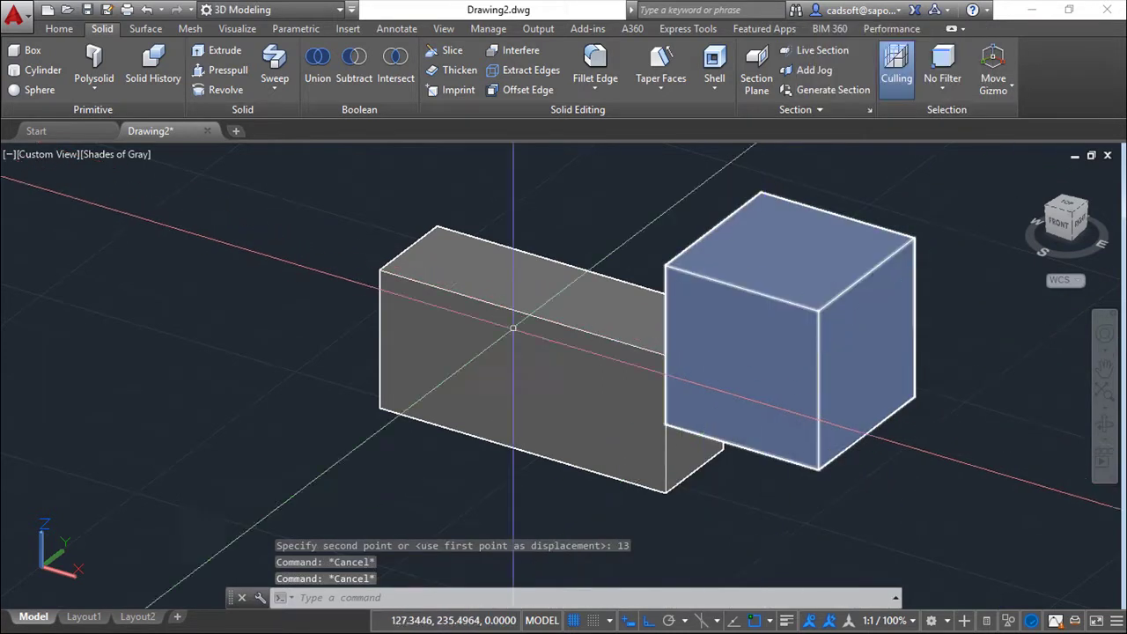
Step: Define a UCS with its origin at the block-cube inner corner, picking X-axis and XY-plane points
type("ucs")
key("Return")
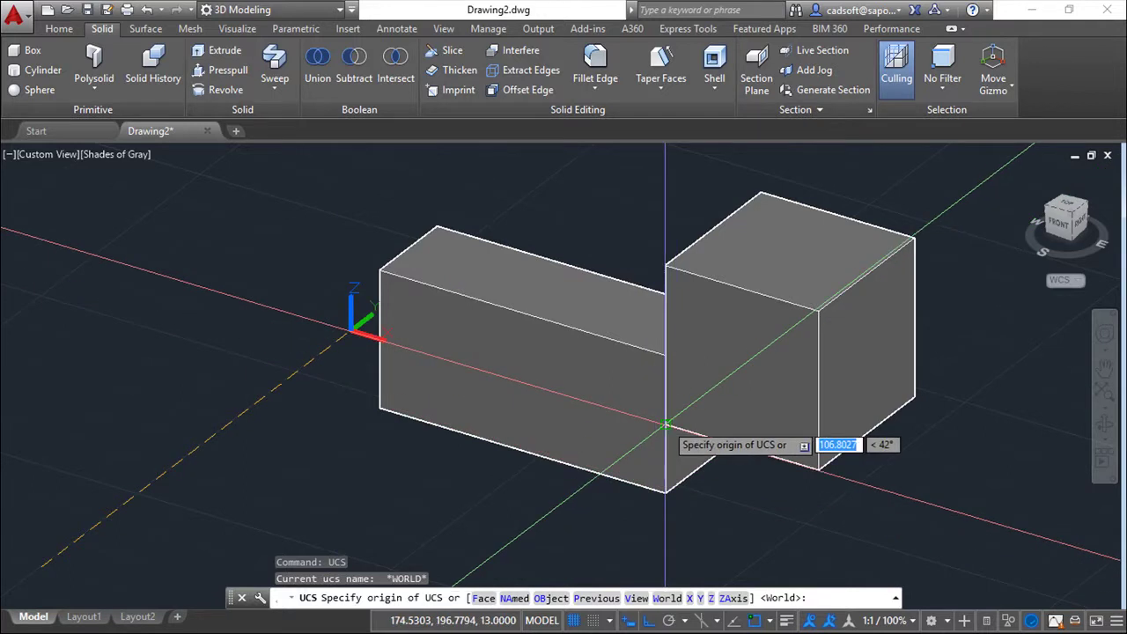
left_click(665, 425)
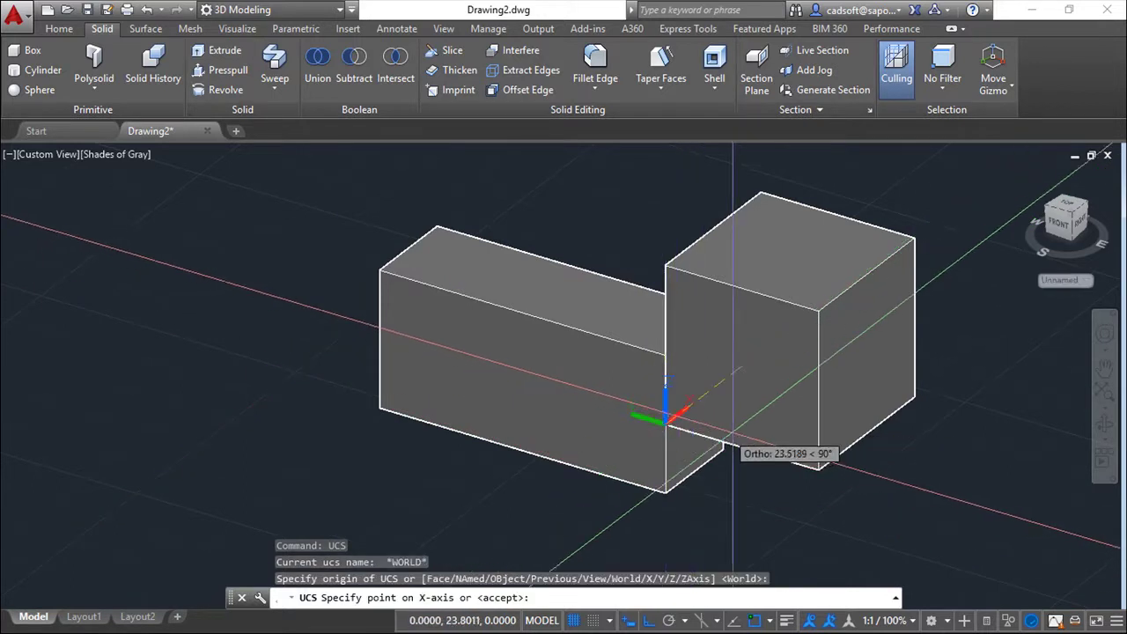
left_click(816, 499)
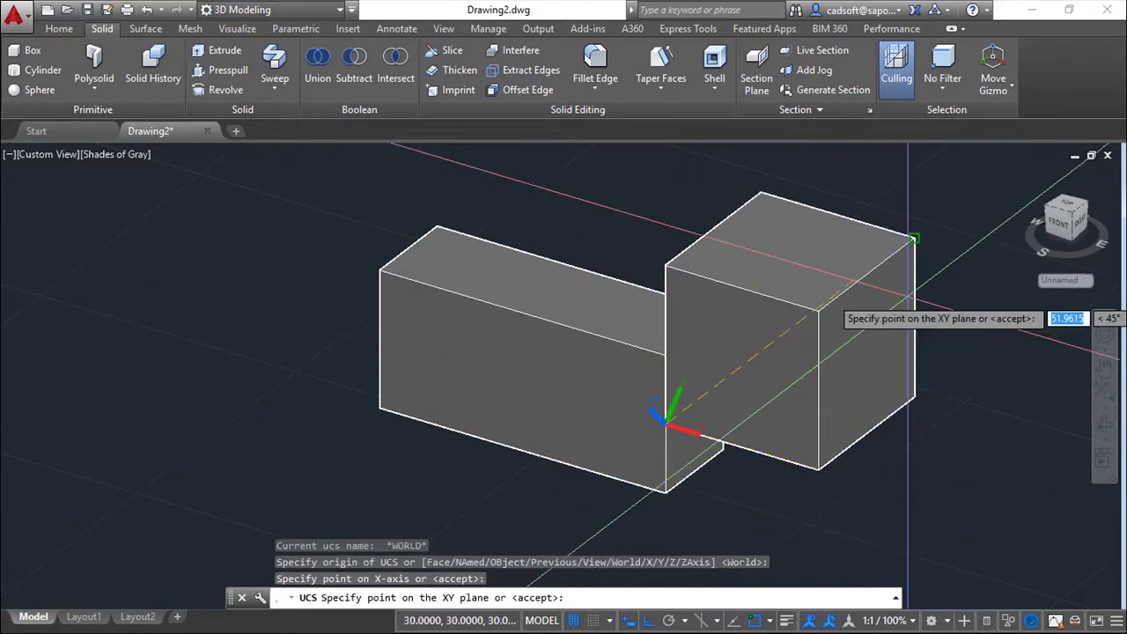
left_click(943, 319)
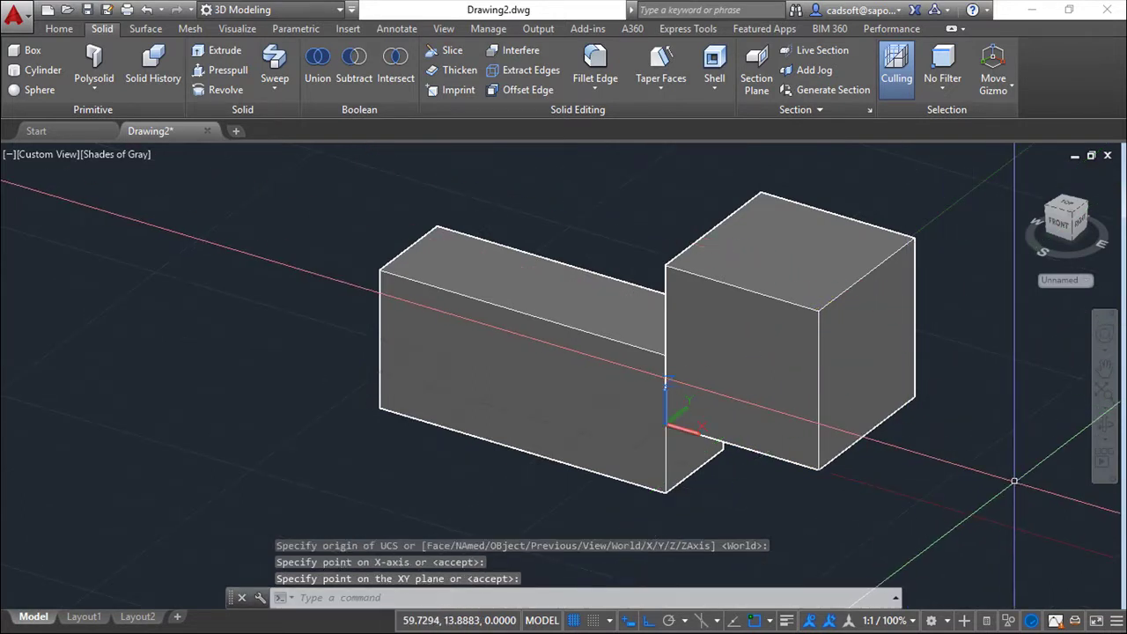
key("Escape")
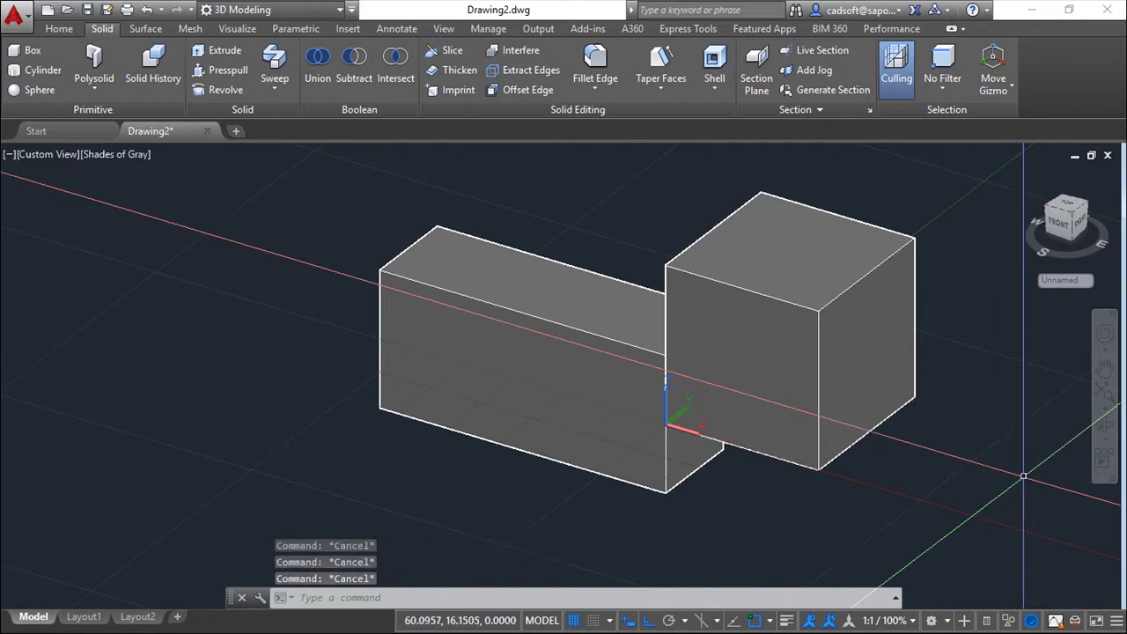
key("Return")
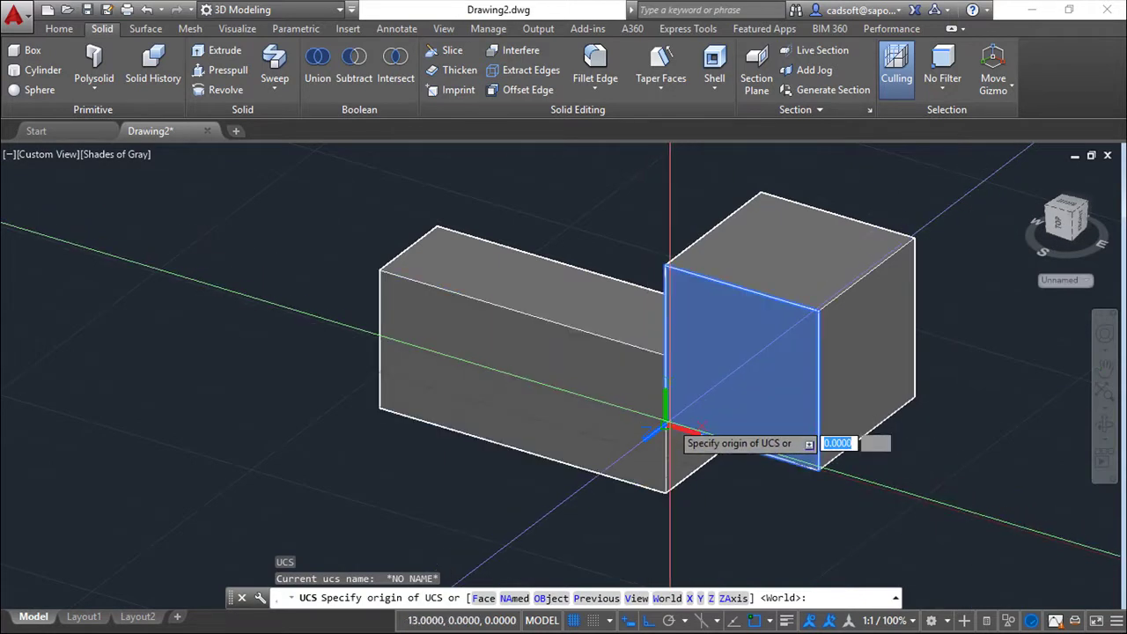
left_click(667, 432)
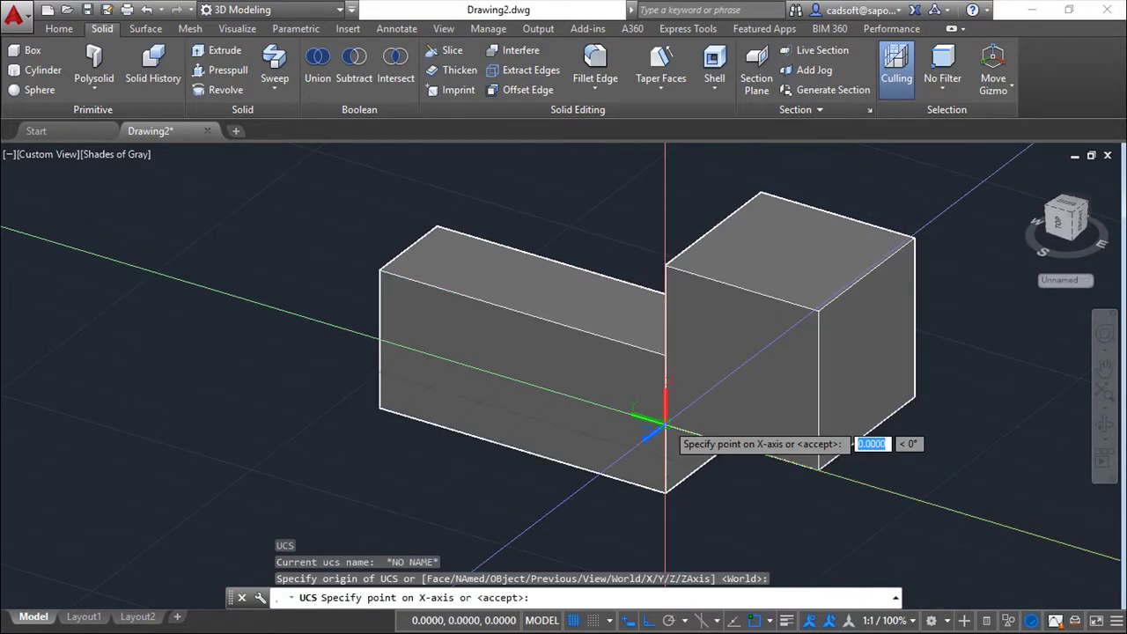
left_click(747, 451)
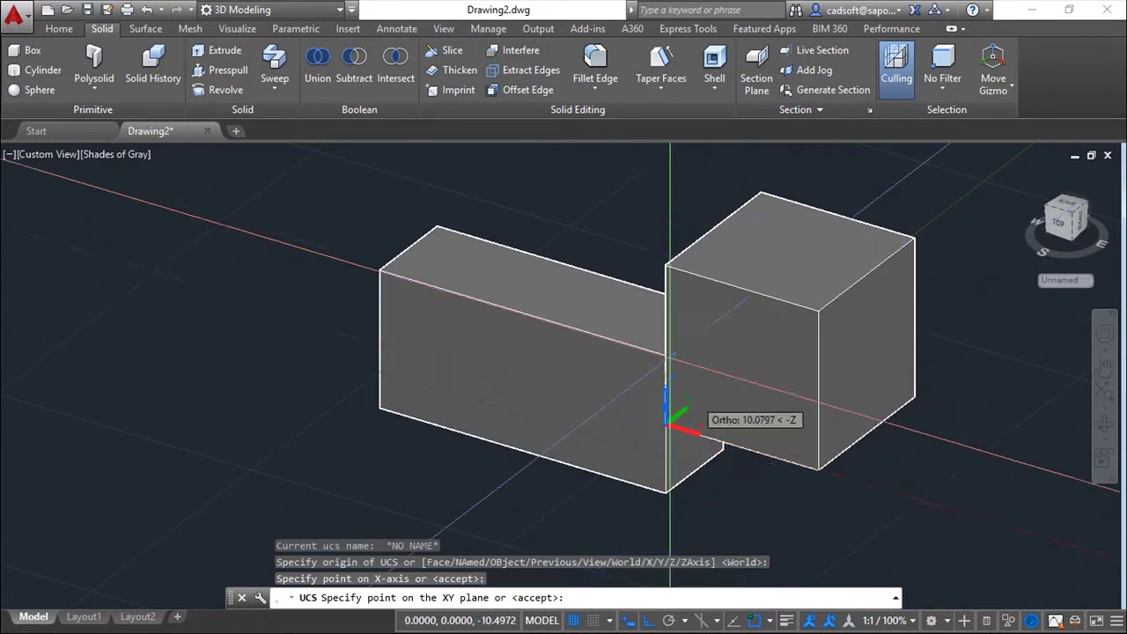
key("Escape")
key("Escape")
key("Escape")
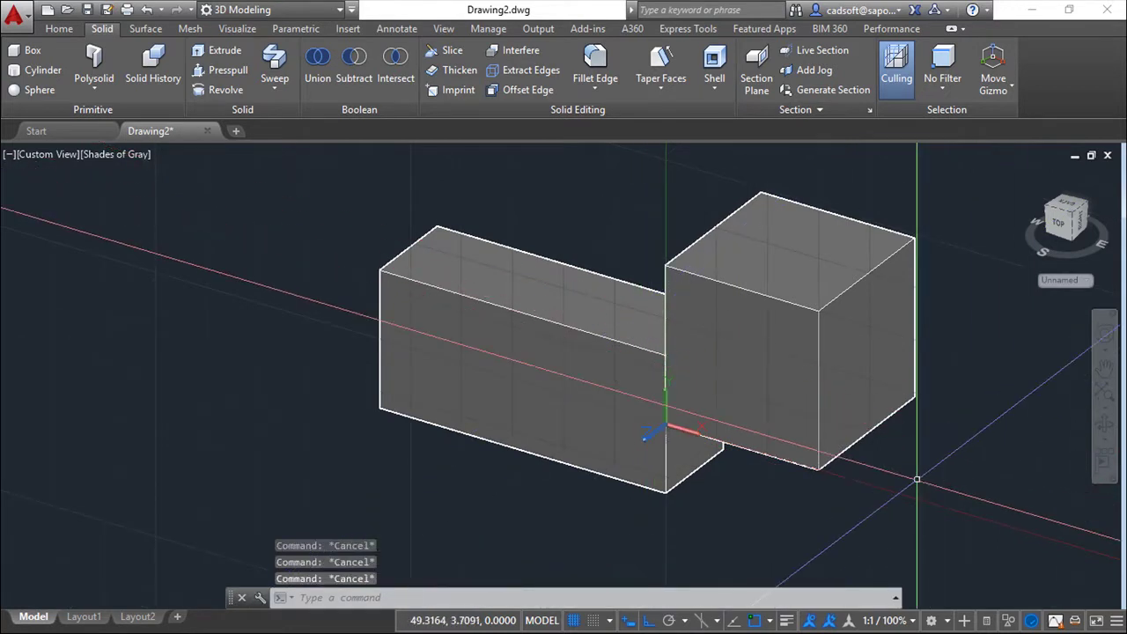
Step: Rotate the cube 45° about the corner at the UCS origin and orbit to check it
type("rotate")
key("Return")
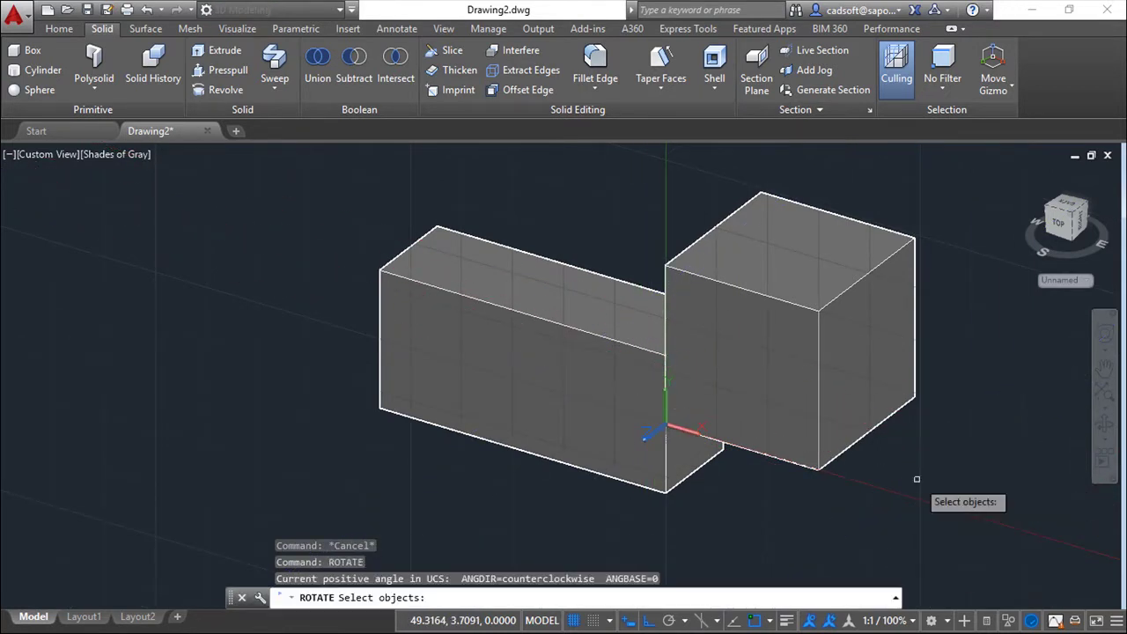
left_click(825, 352)
key("Return")
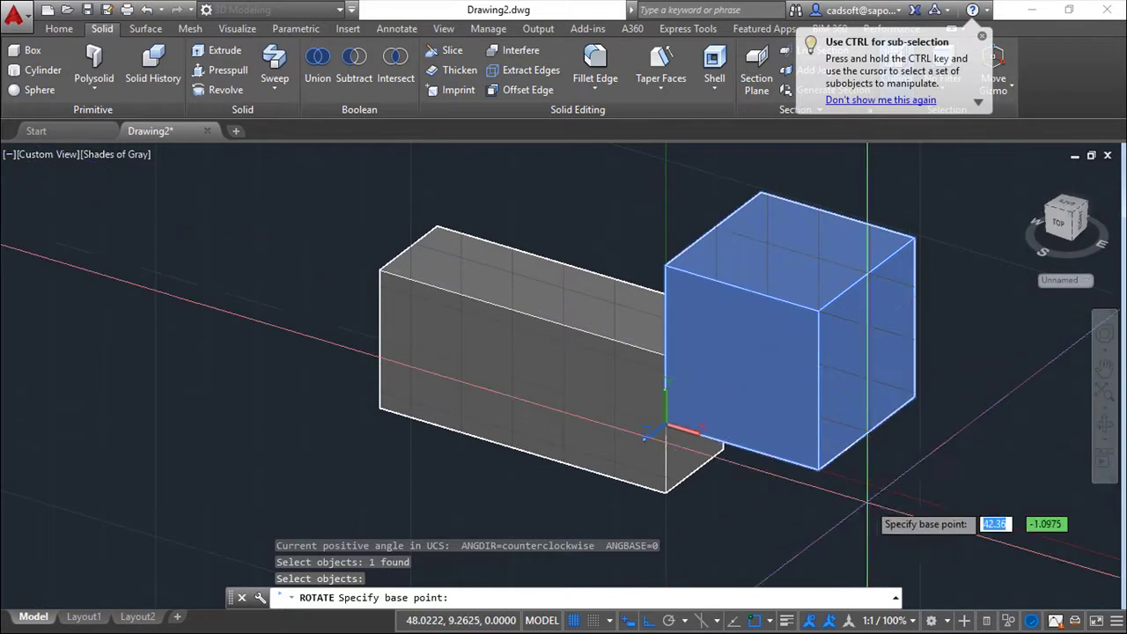
left_click(665, 427)
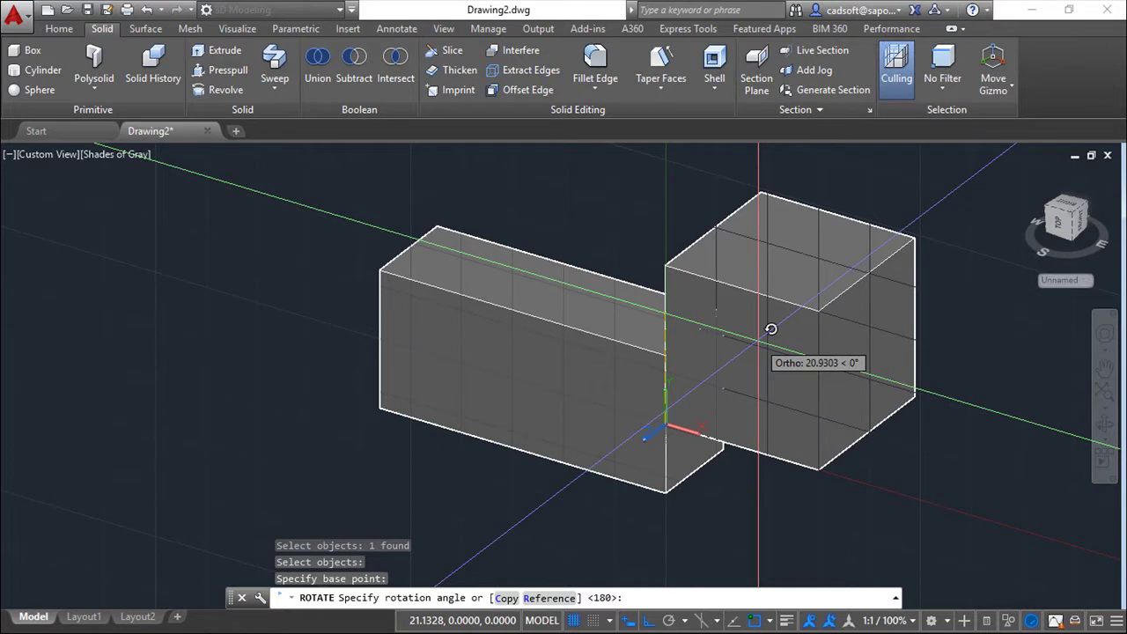
type("45")
key("Return")
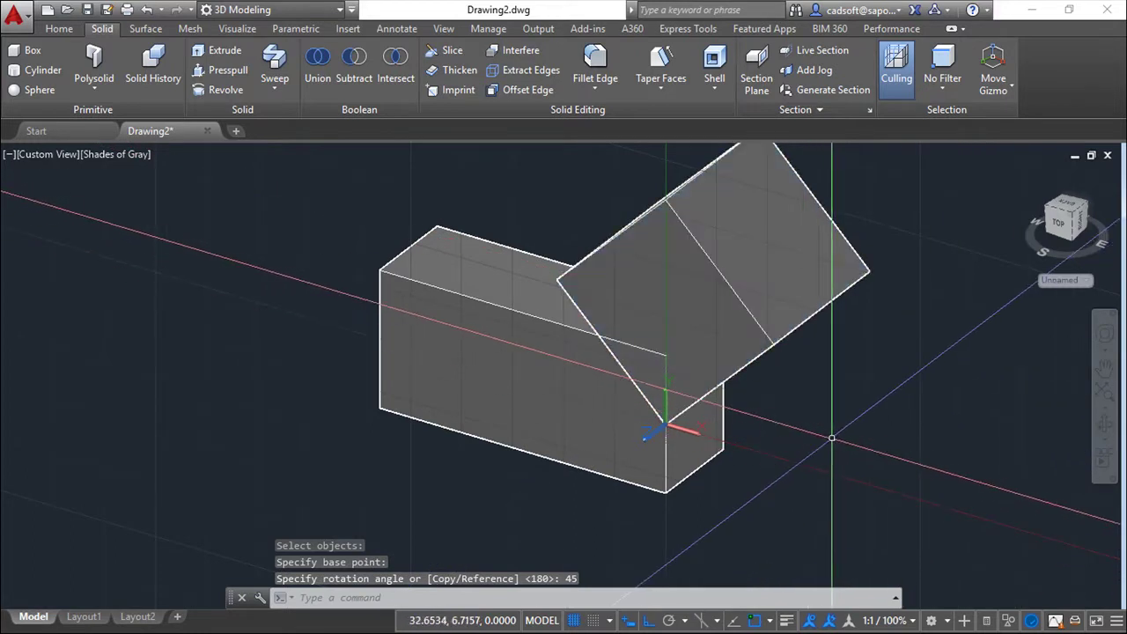
mouse_move(845, 422)
middle_mouse_down("shift")
mouse_move(807, 377)
mouse_move(853, 403)
middle_mouse_up("shift")
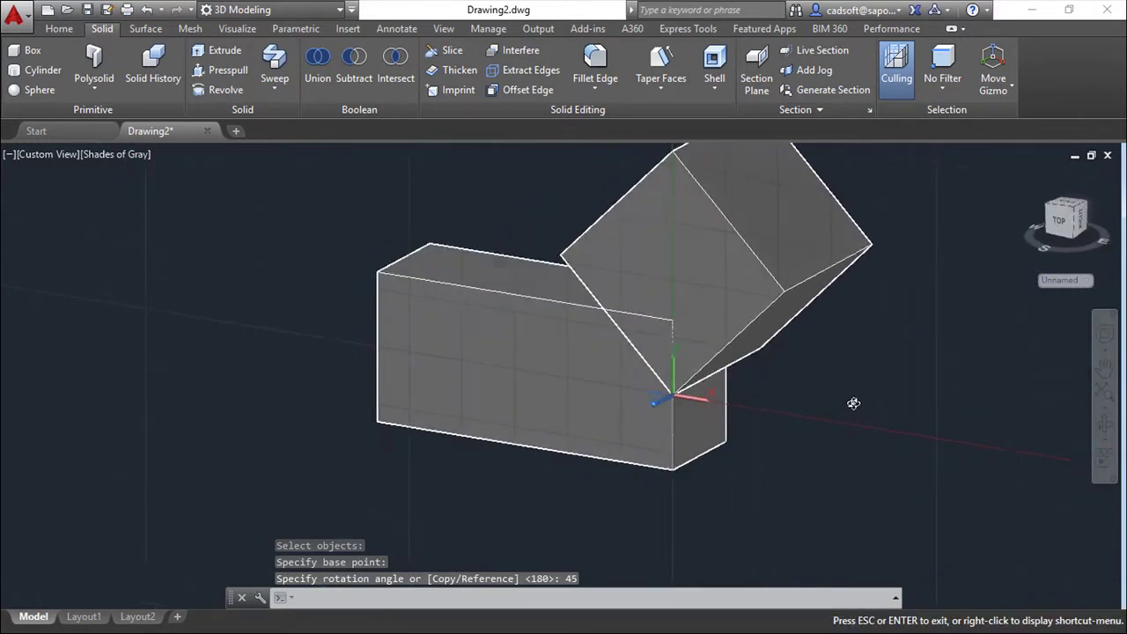
key("Escape")
Step: Subtract the rotated cube from the long box, leaving an angled end corner
left_click(352, 69)
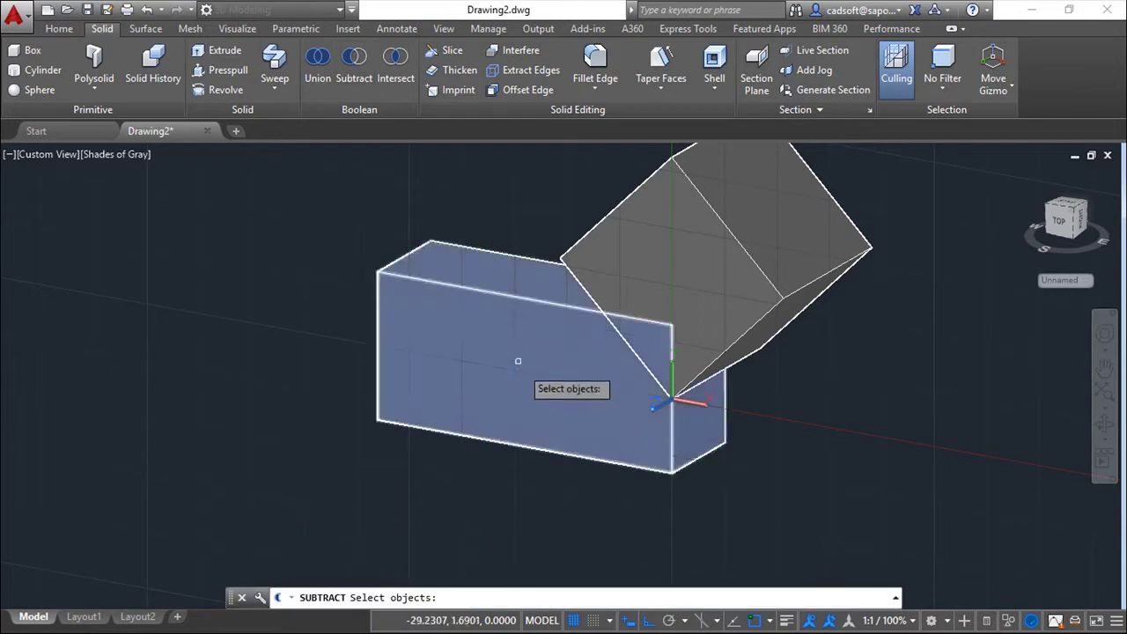
left_click(514, 366)
key("Return")
left_click(755, 230)
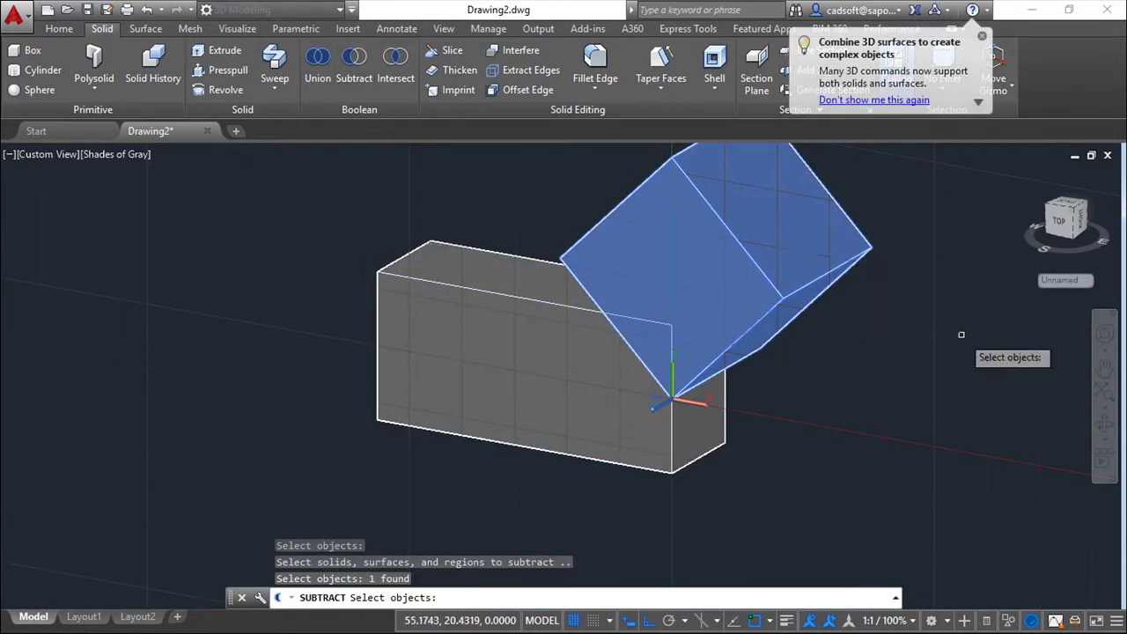
key("Return")
key("Escape")
key("Escape")
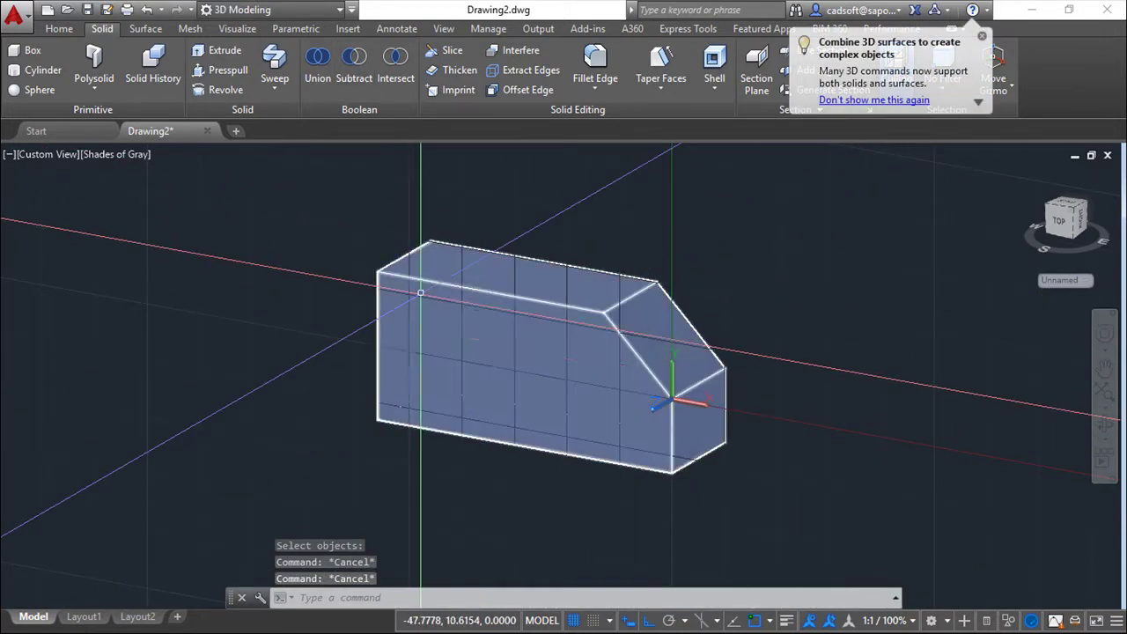
Step: Reset the UCS to World
type("ucs")
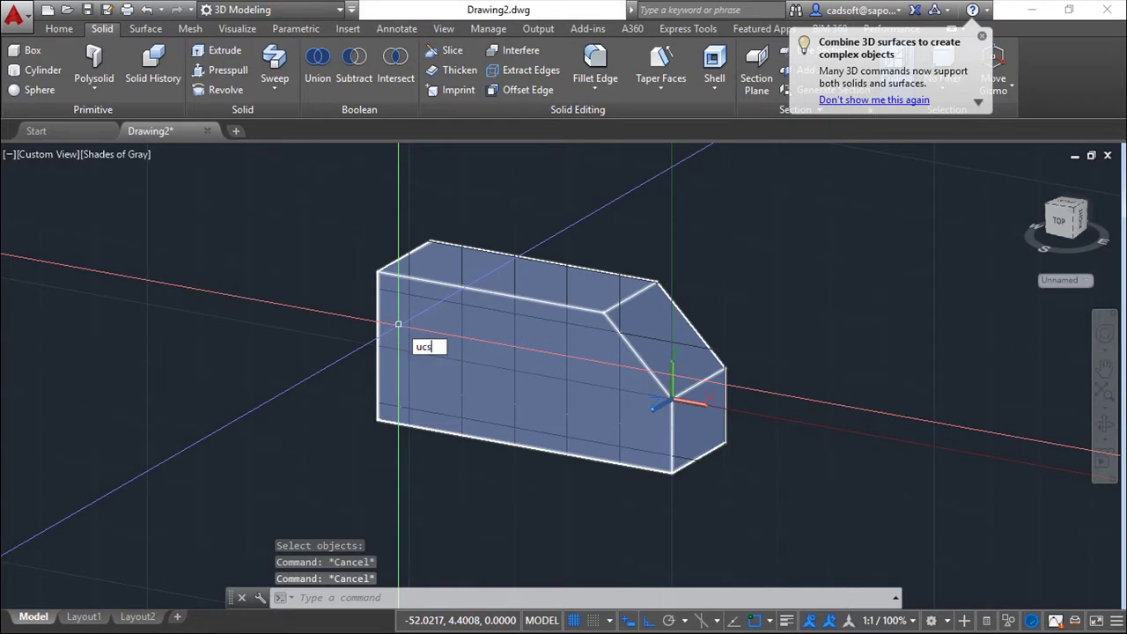
key("Return")
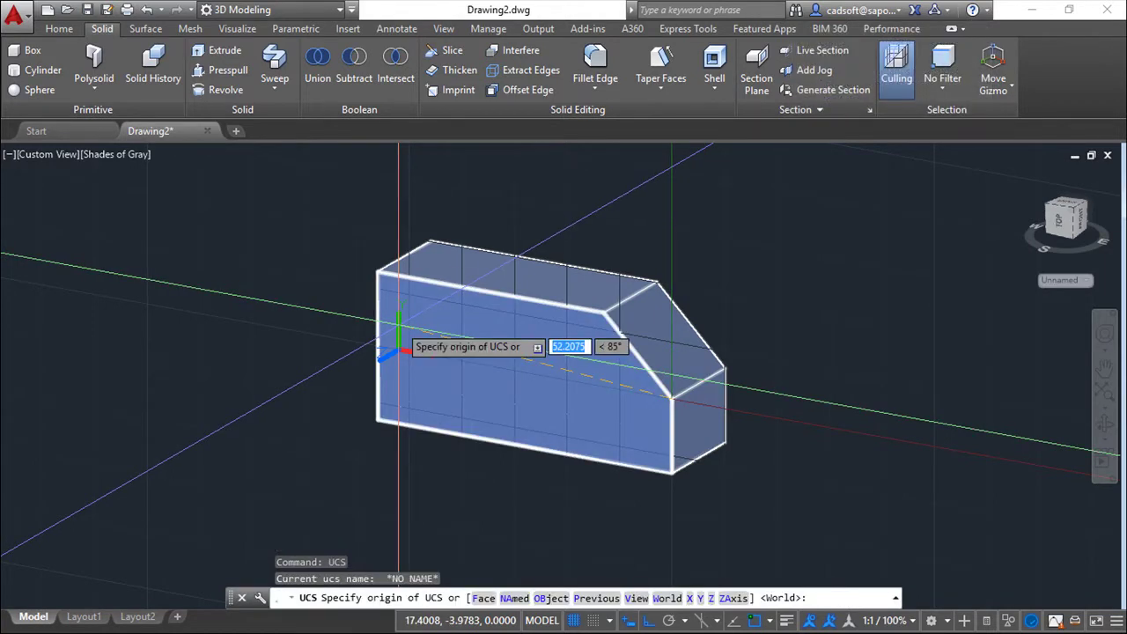
key("Return")
key("Escape")
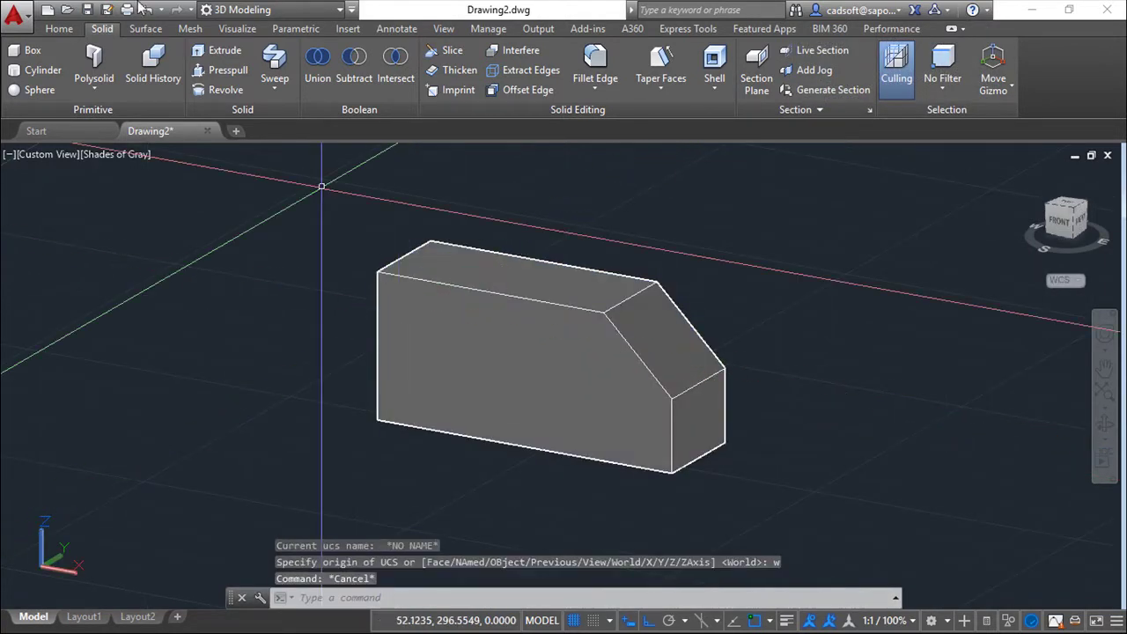
type("box")
key("Return")
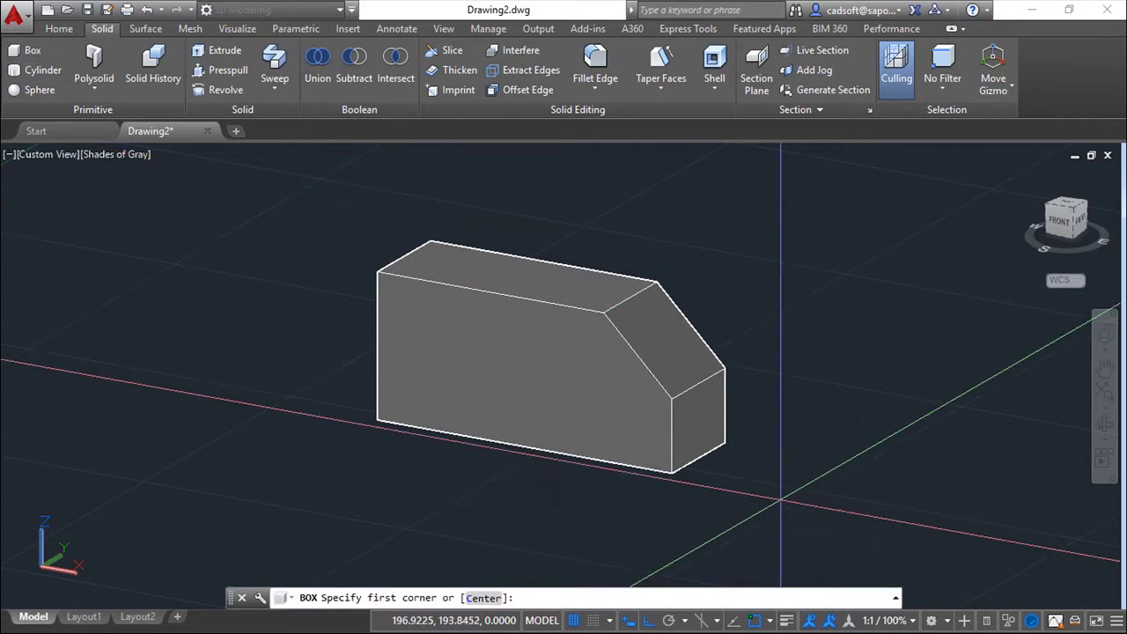
Step: Draw a new 30 × 30 box, 30 units tall
left_click(782, 499)
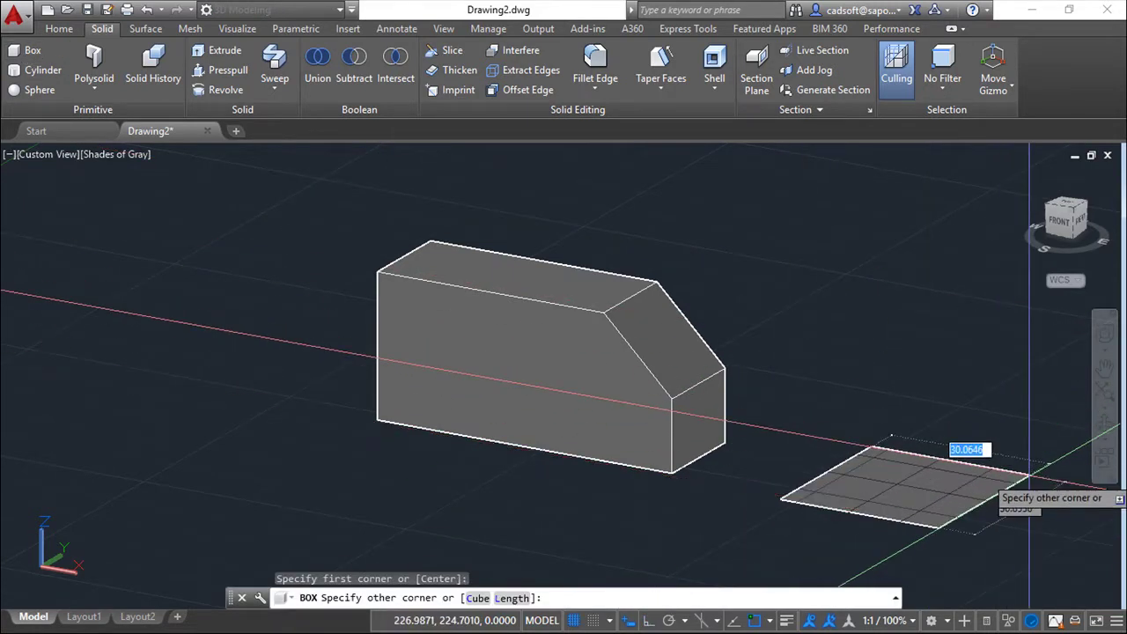
type("30")
key("Tab")
type("30")
key("Return")
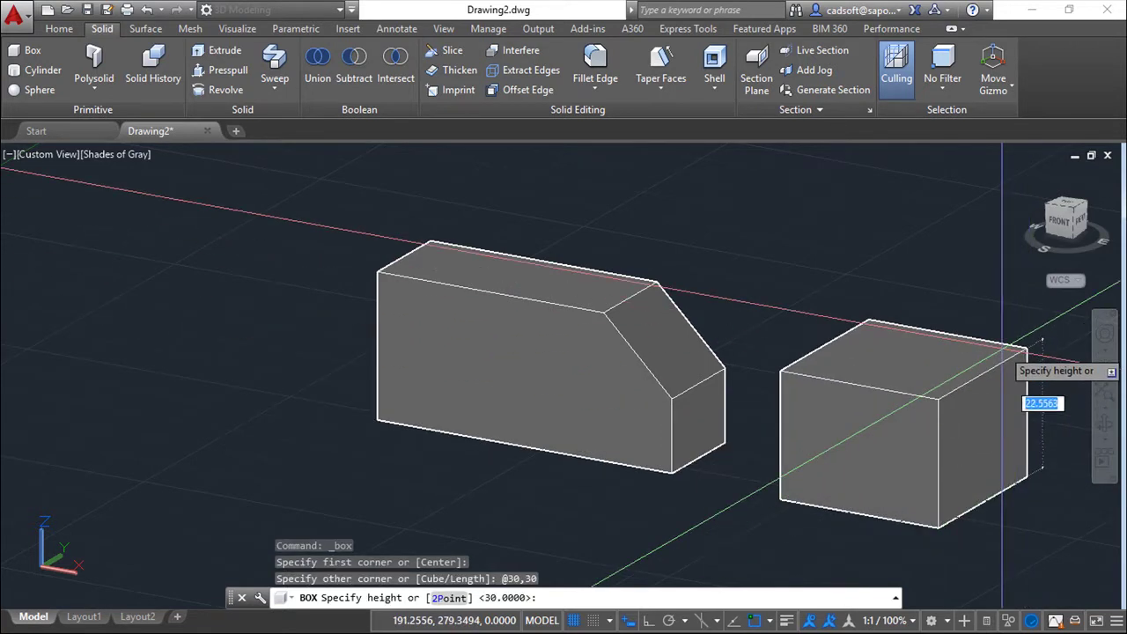
key("Return")
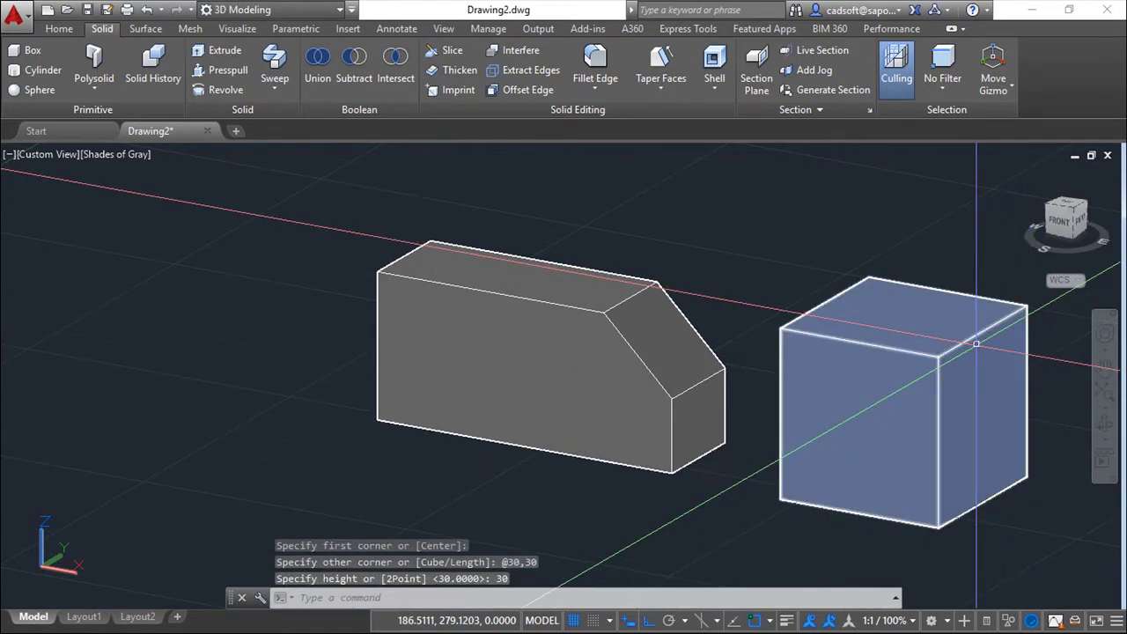
key("Escape")
key("Escape")
Step: Move the new cube against the chamfered block's left end
type("m")
key("Return")
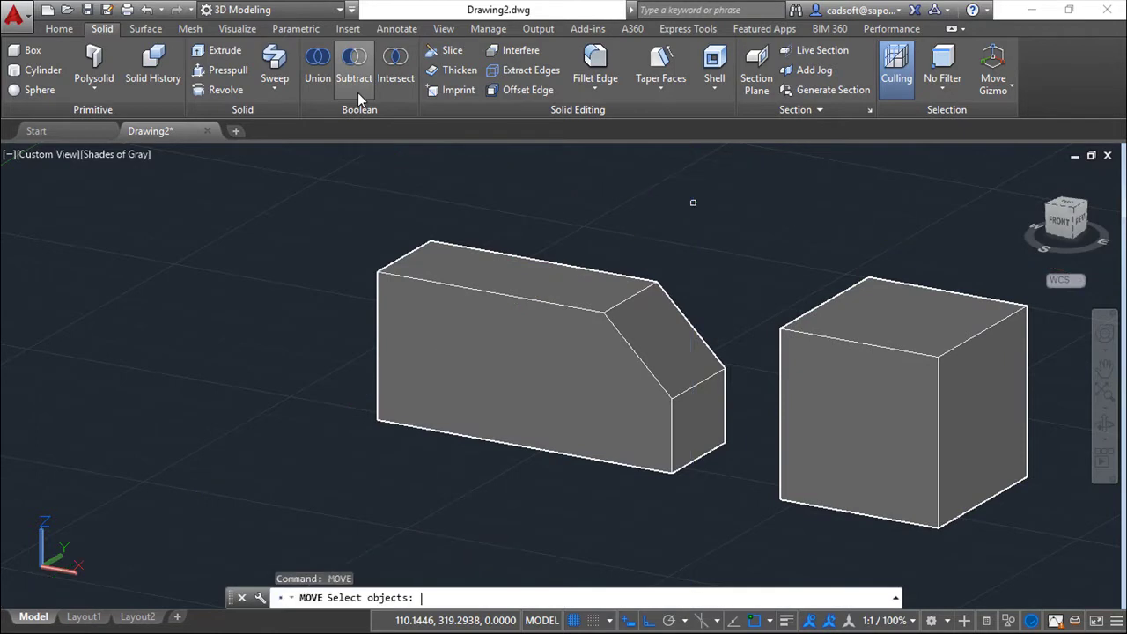
left_click(889, 482)
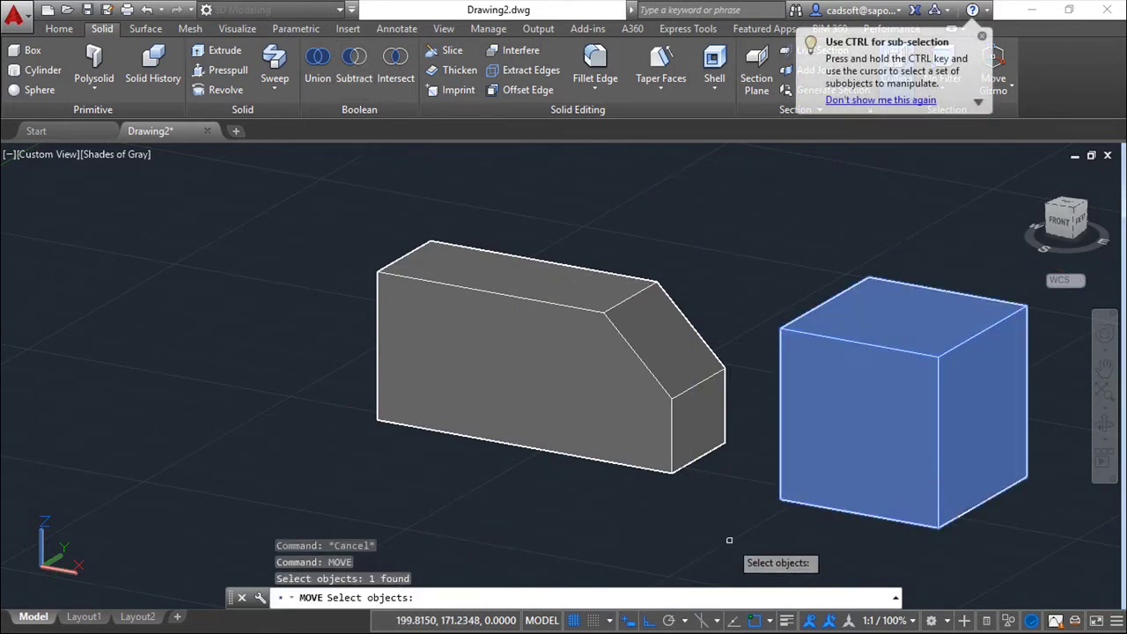
key("Return")
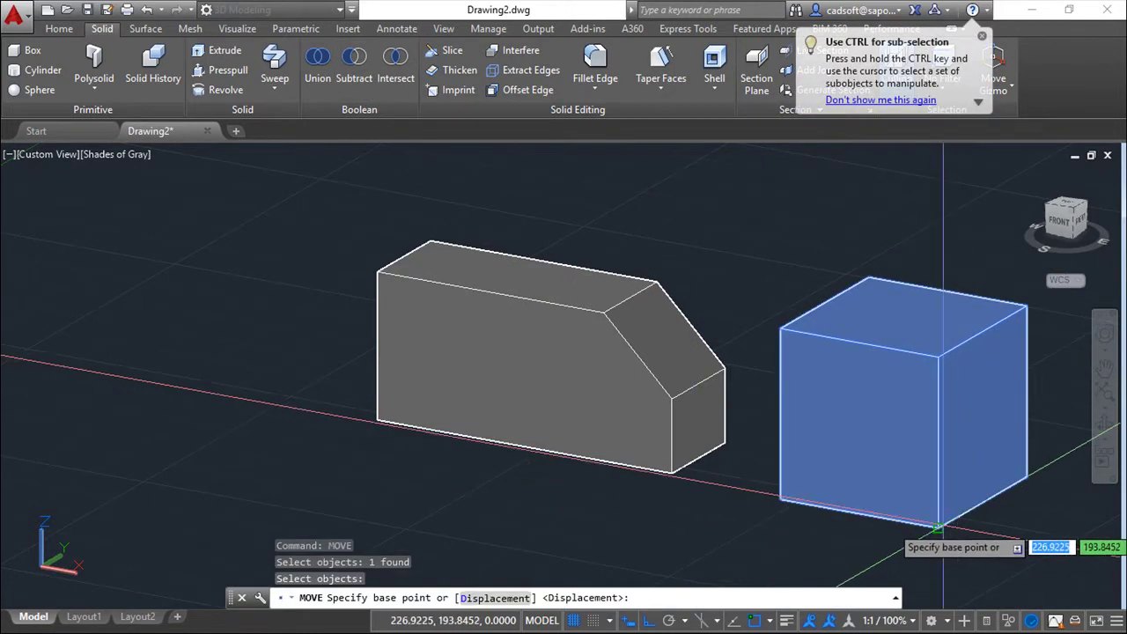
left_click(939, 528)
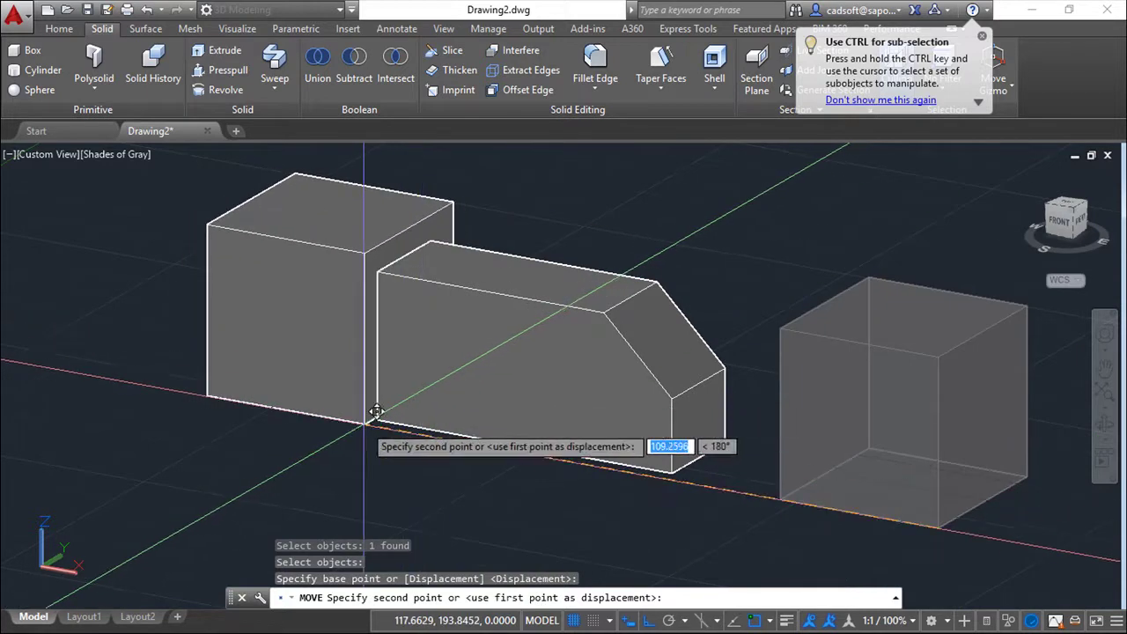
left_click(379, 416)
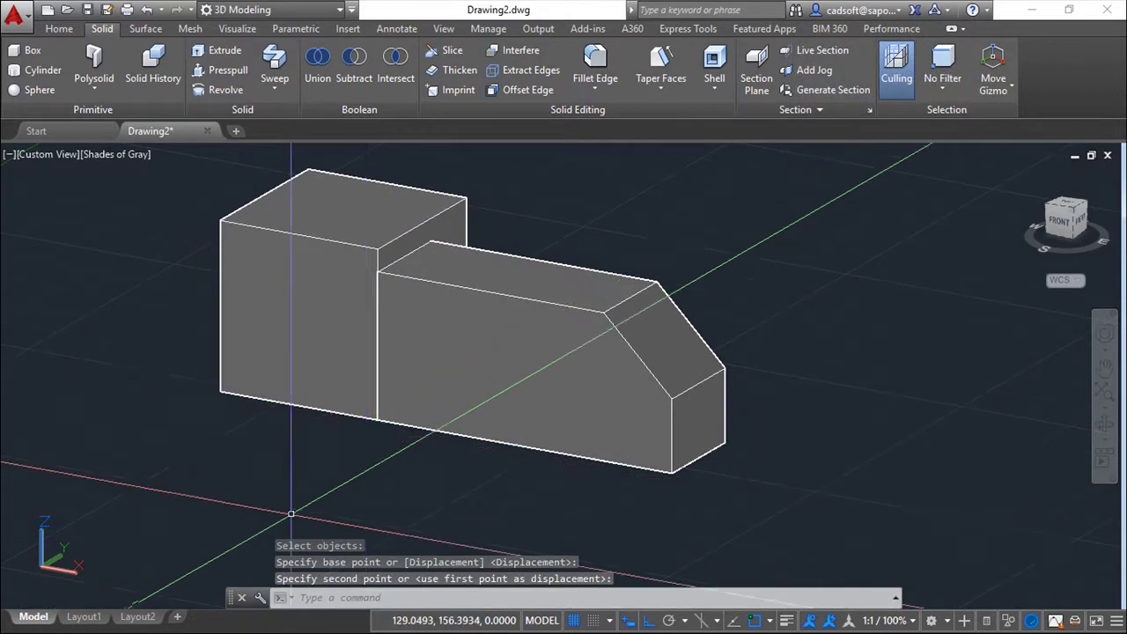
key("Escape")
key("Escape")
Step: Raise the cube 13 units along Z
key("Return")
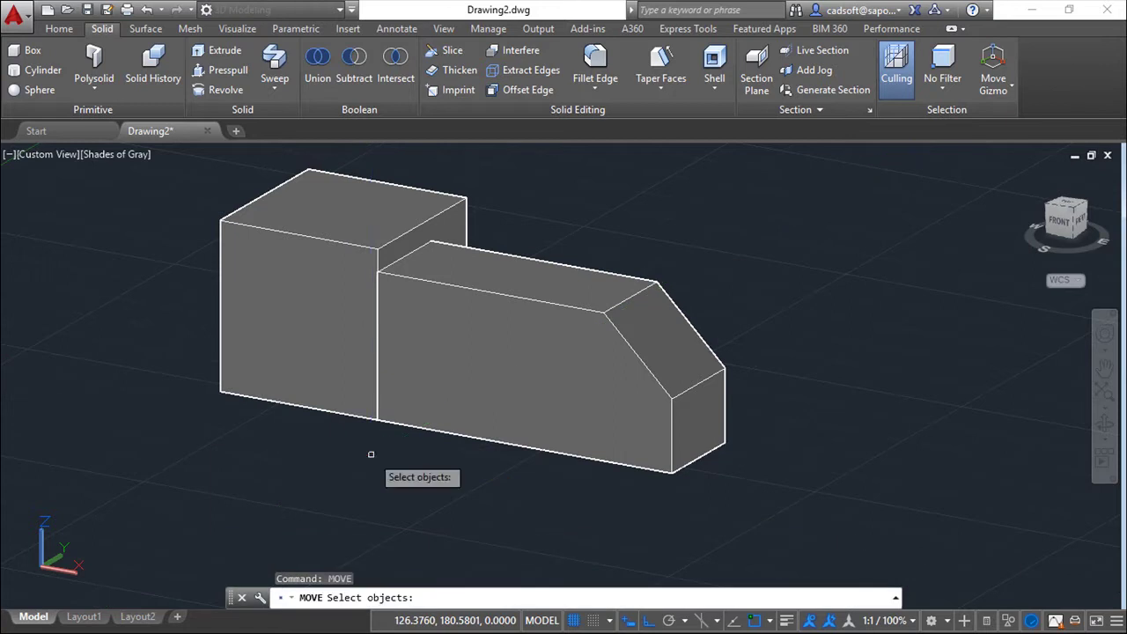
left_click(341, 291)
key("Return")
left_click(167, 507)
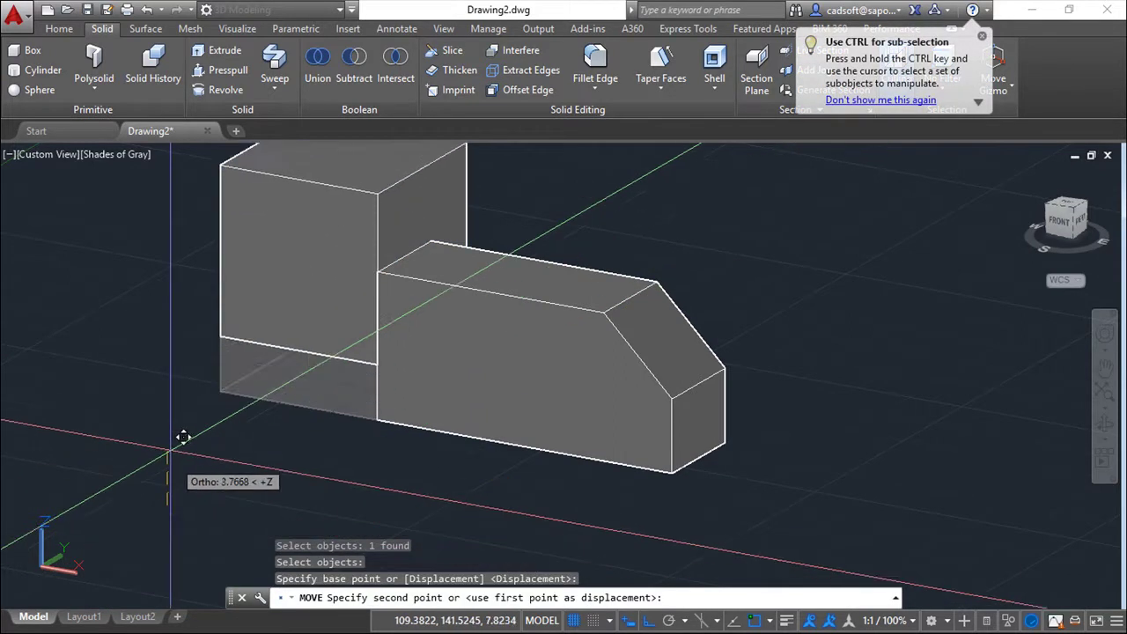
type("13")
key("Return")
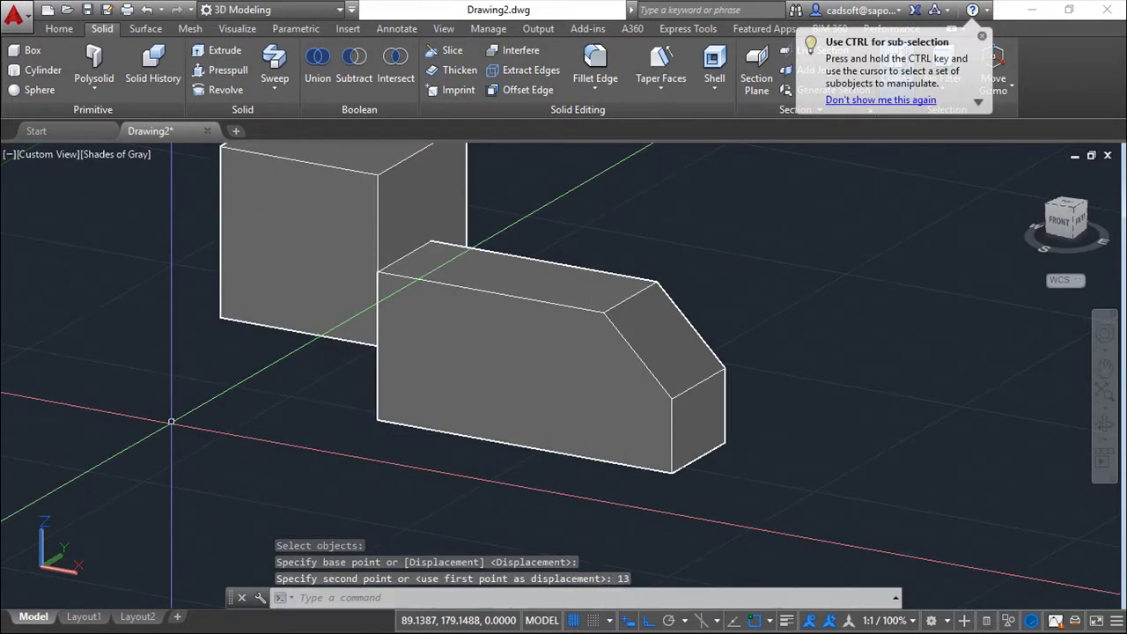
key("Escape")
key("Escape")
middle_click_drag(171, 421, 270, 511)
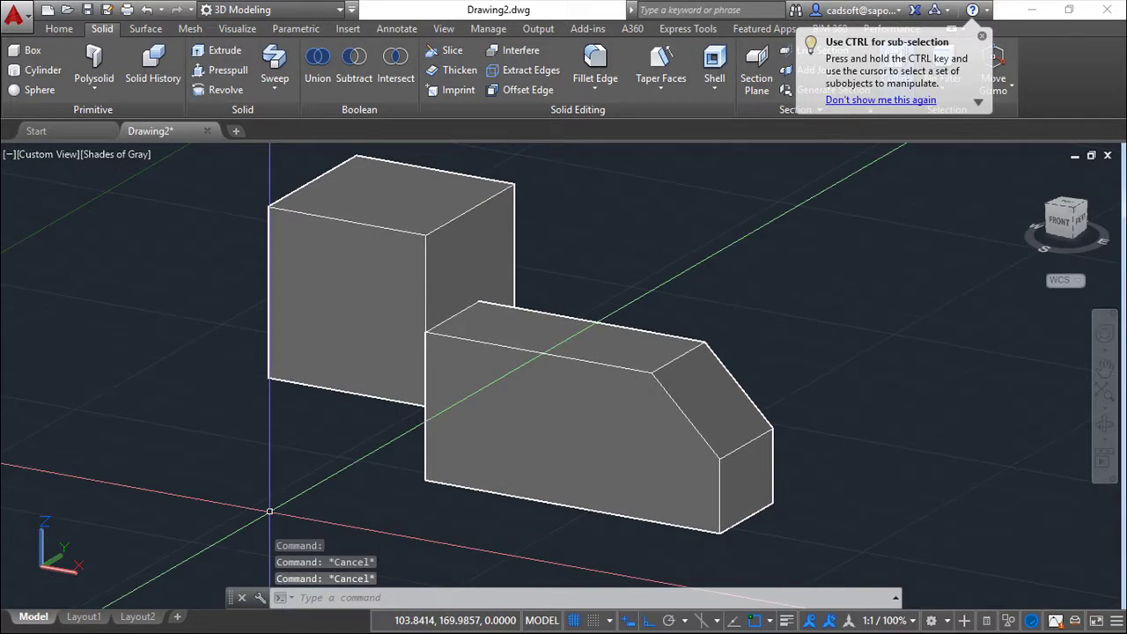
Step: Place the UCS origin at the block corner beside the cube, X along the edge, XY plane vertical
type("ucs")
key("Return")
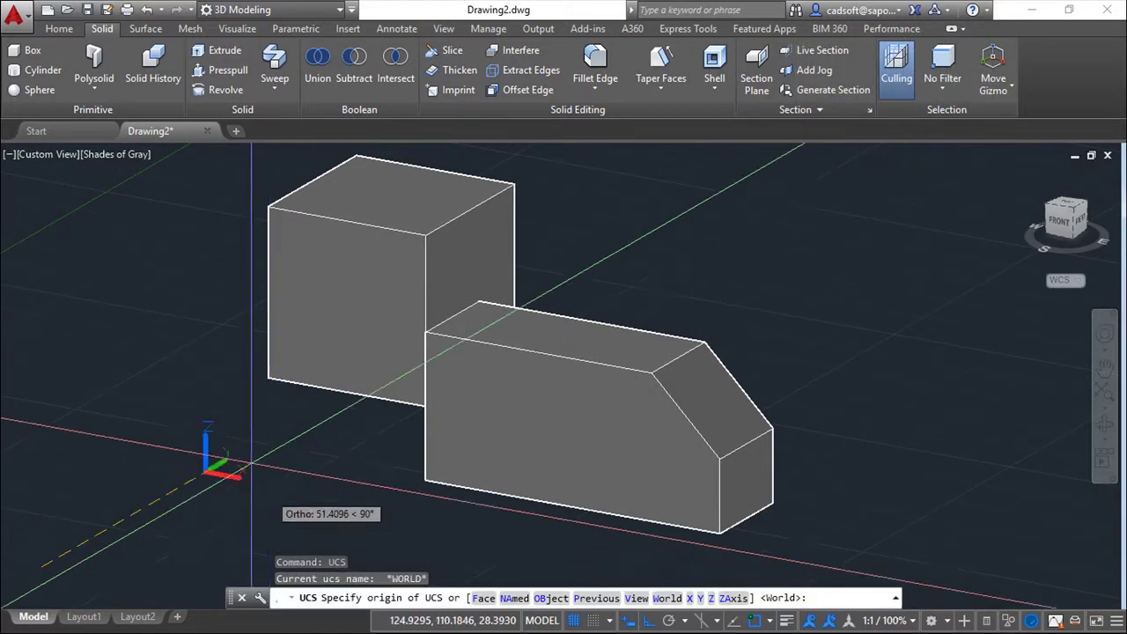
left_click(269, 377)
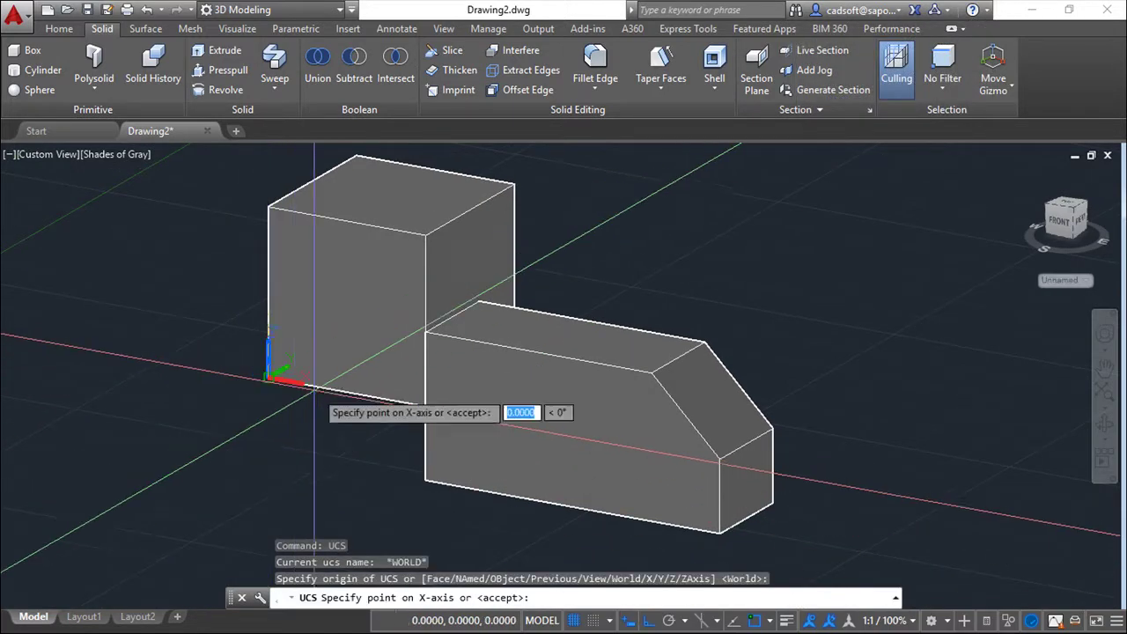
left_click(268, 377)
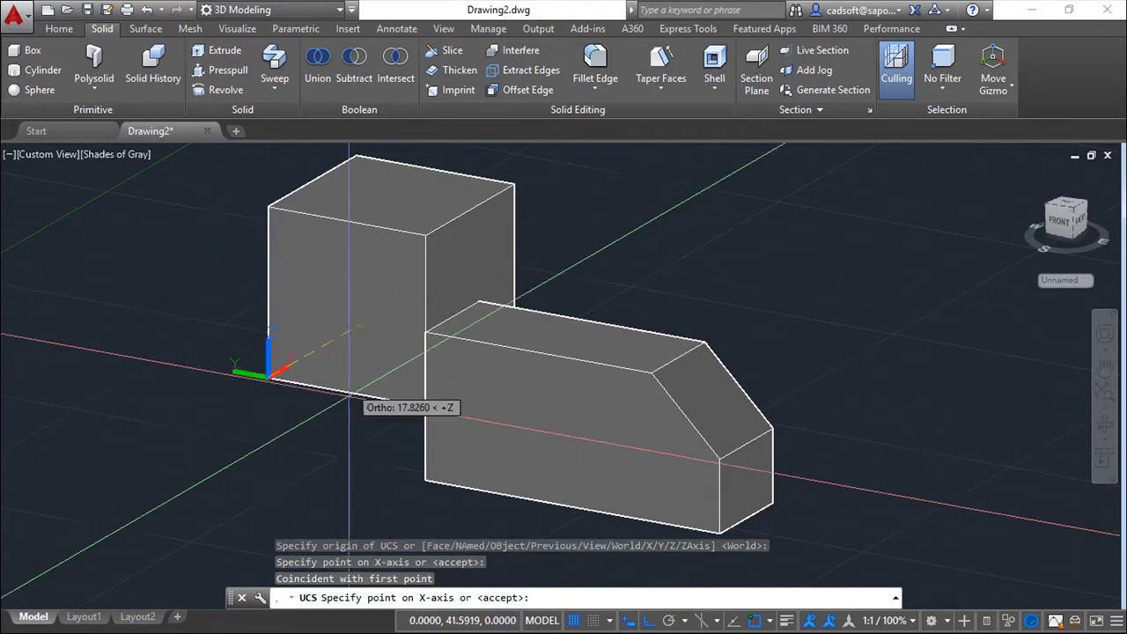
key("Escape")
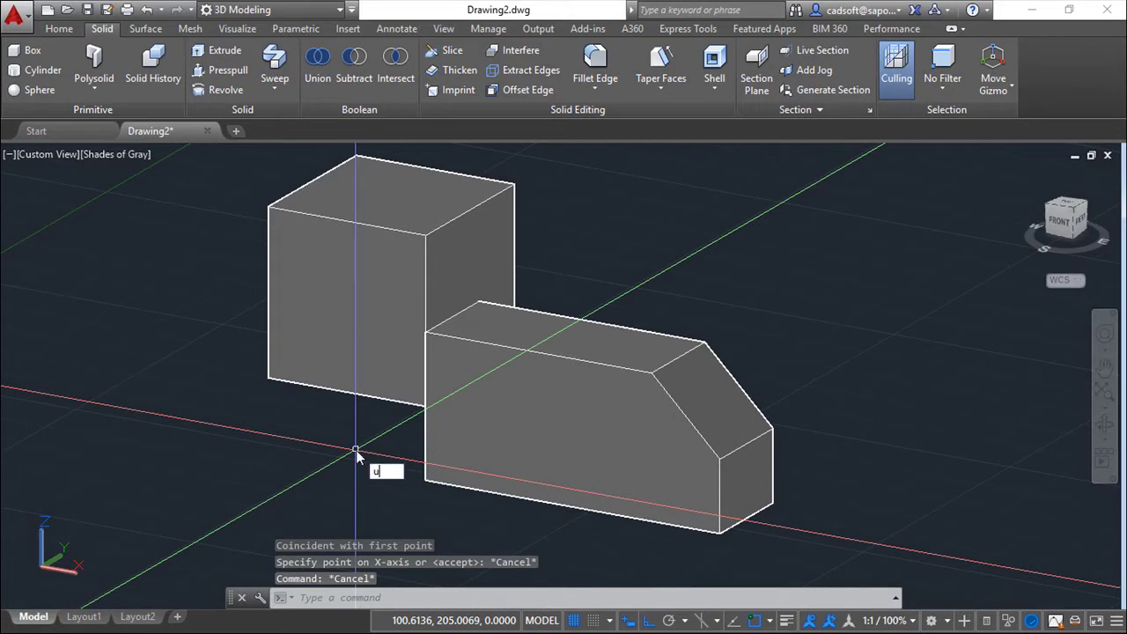
key("Return")
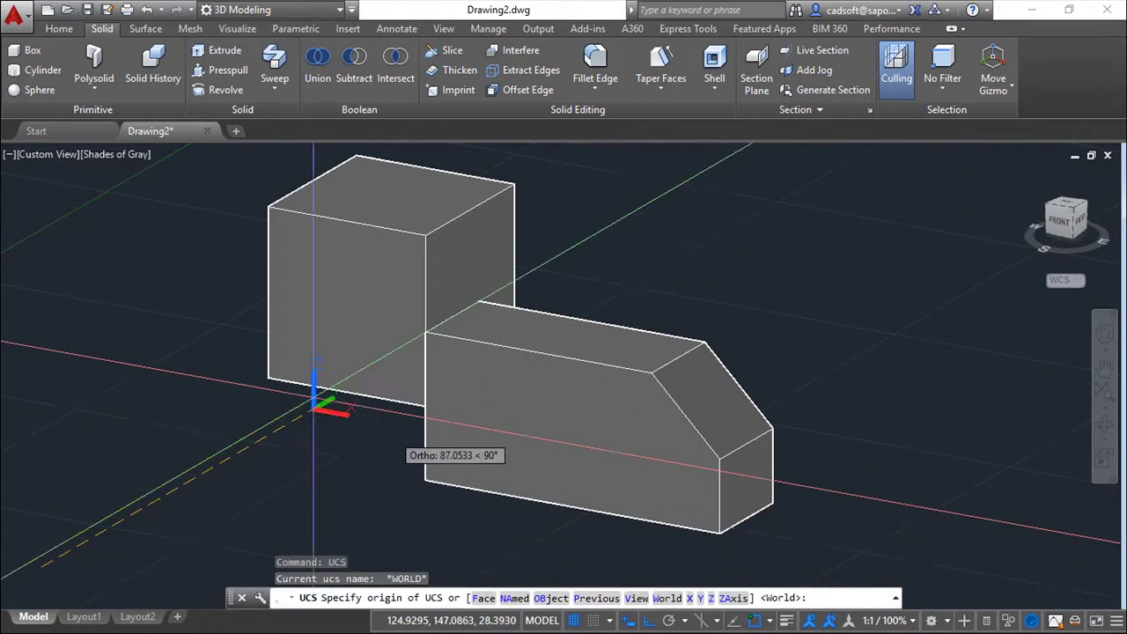
left_click(423, 407)
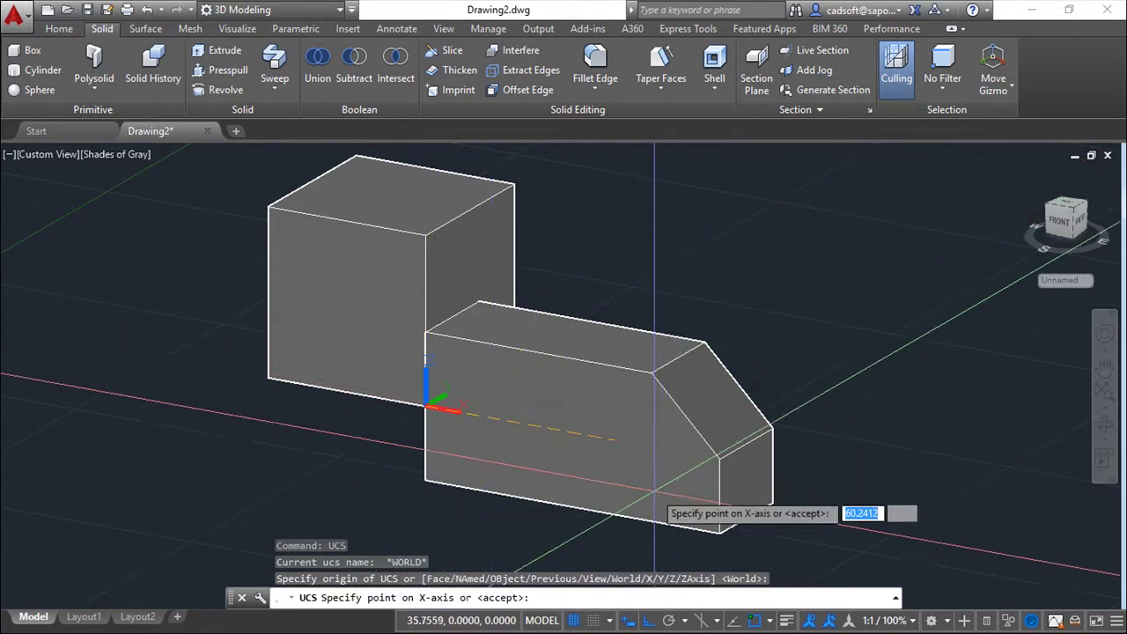
left_click(649, 496)
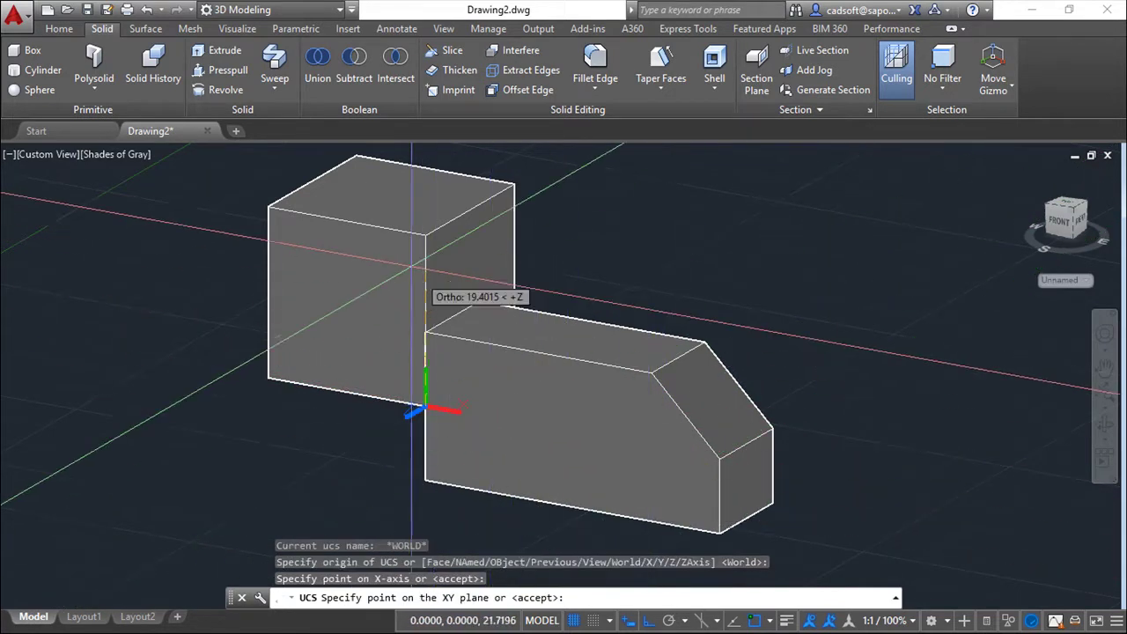
left_click(462, 306)
key("Escape")
key("Escape")
key("Escape")
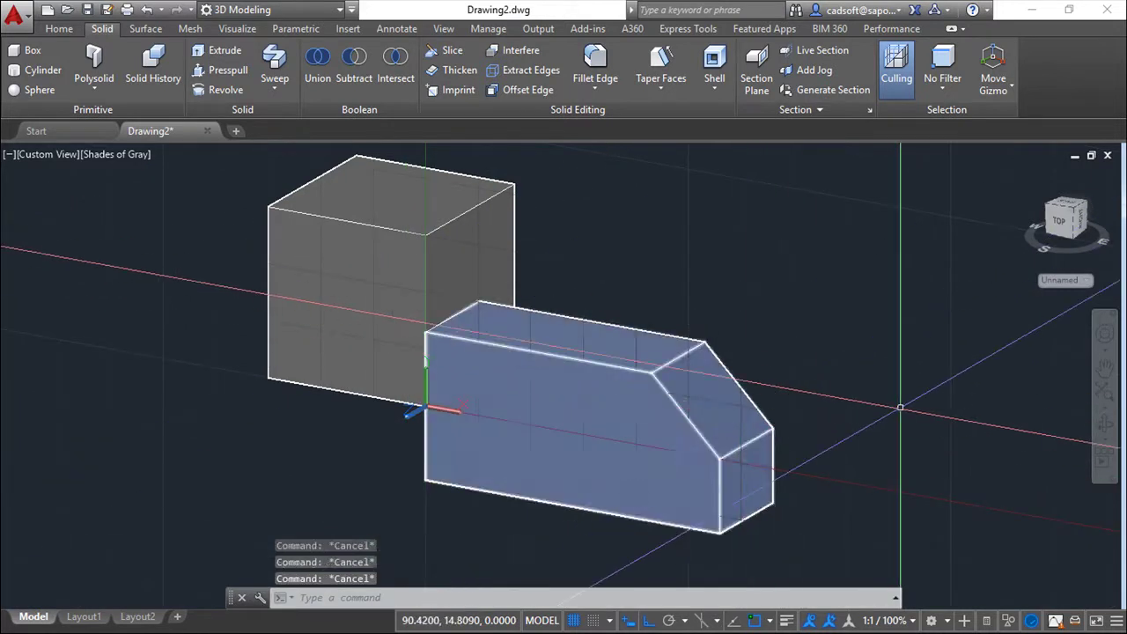
Step: Rotate the cube -30° about the block's left corner at the UCS origin
type("rotate")
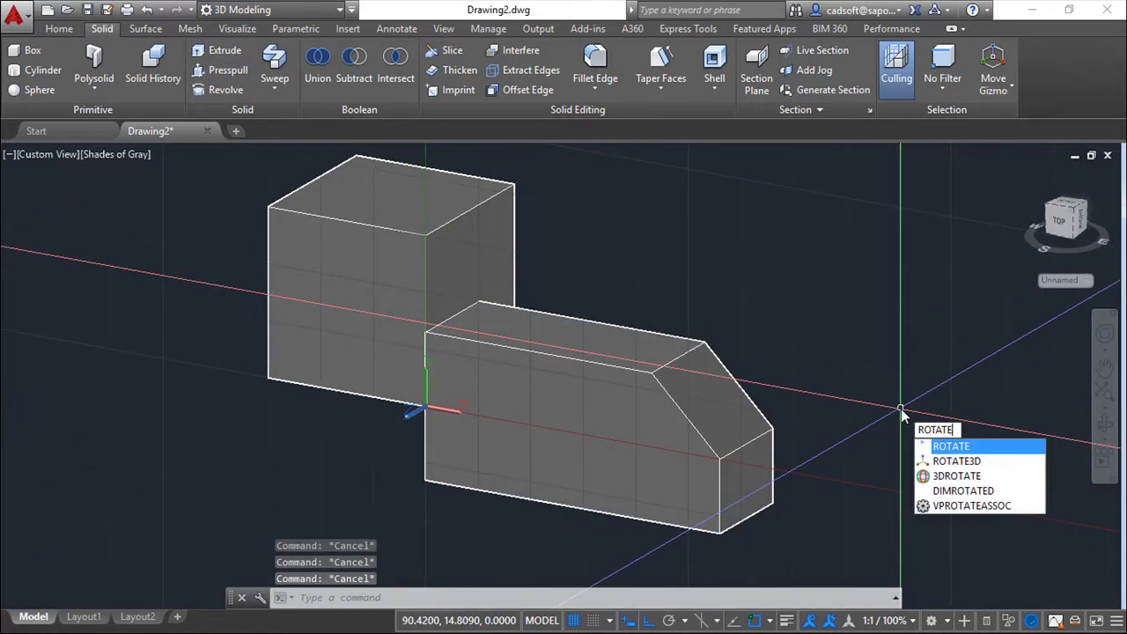
key("Return")
left_click(390, 261)
key("Return")
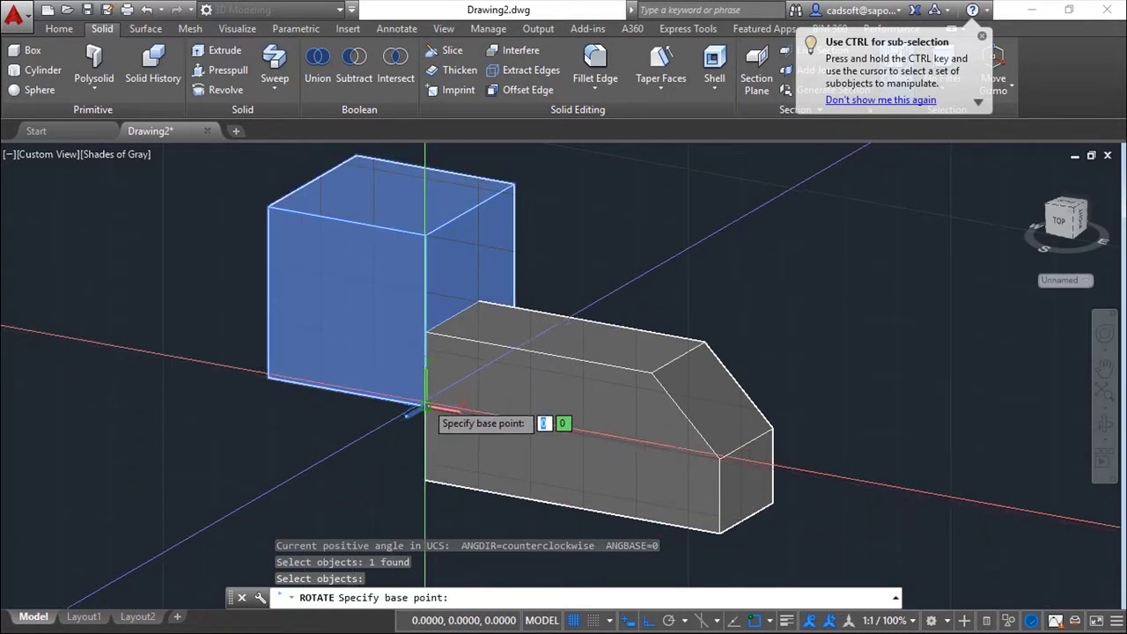
left_click(424, 408)
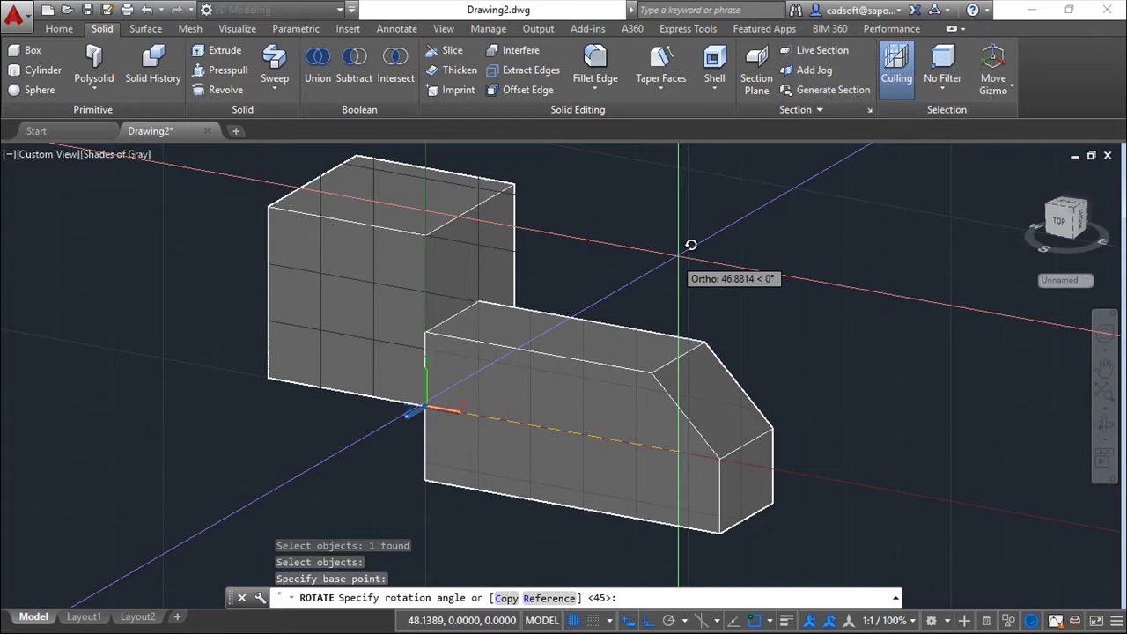
type("-30")
key("Return")
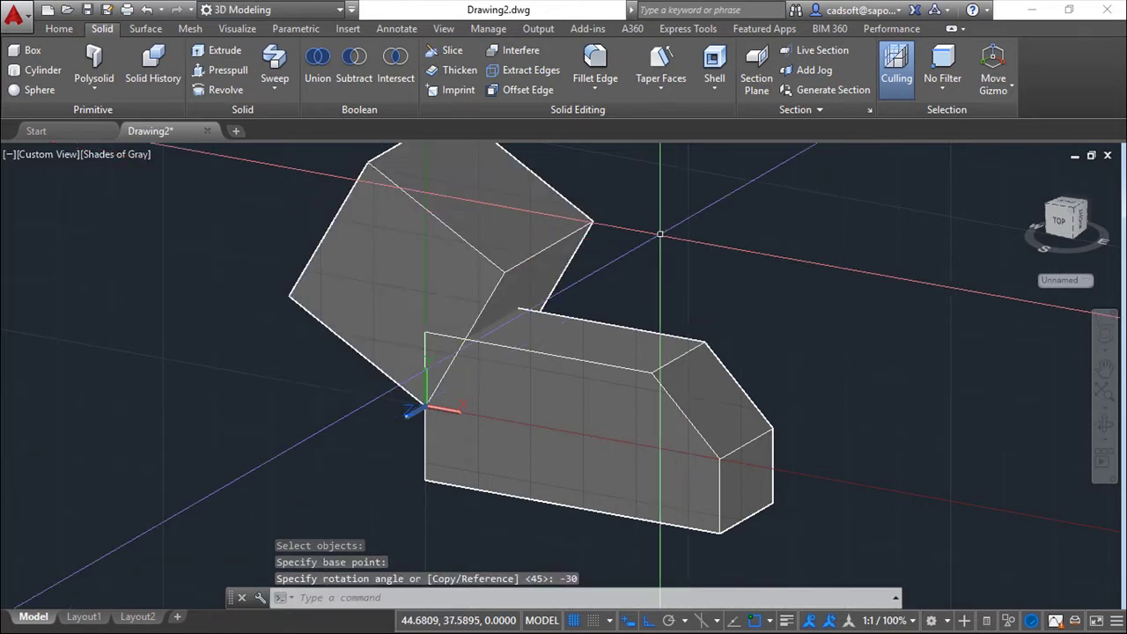
Step: Subtract the tilted cube from the block to bevel its second end, then orbit to inspect
left_click(354, 71)
left_click(669, 432)
key("Return")
left_click(390, 228)
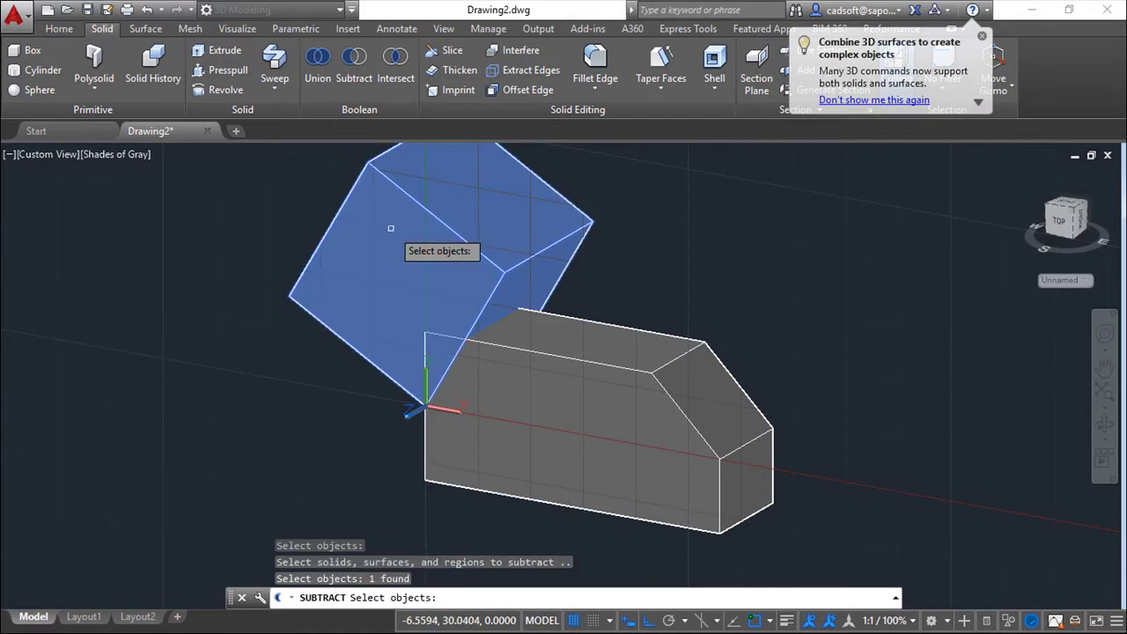
key("Return")
mouse_move(747, 243)
middle_mouse_down("shift")
mouse_move(769, 276)
mouse_move(878, 279)
mouse_move(780, 287)
mouse_move(772, 262)
middle_mouse_up("shift")
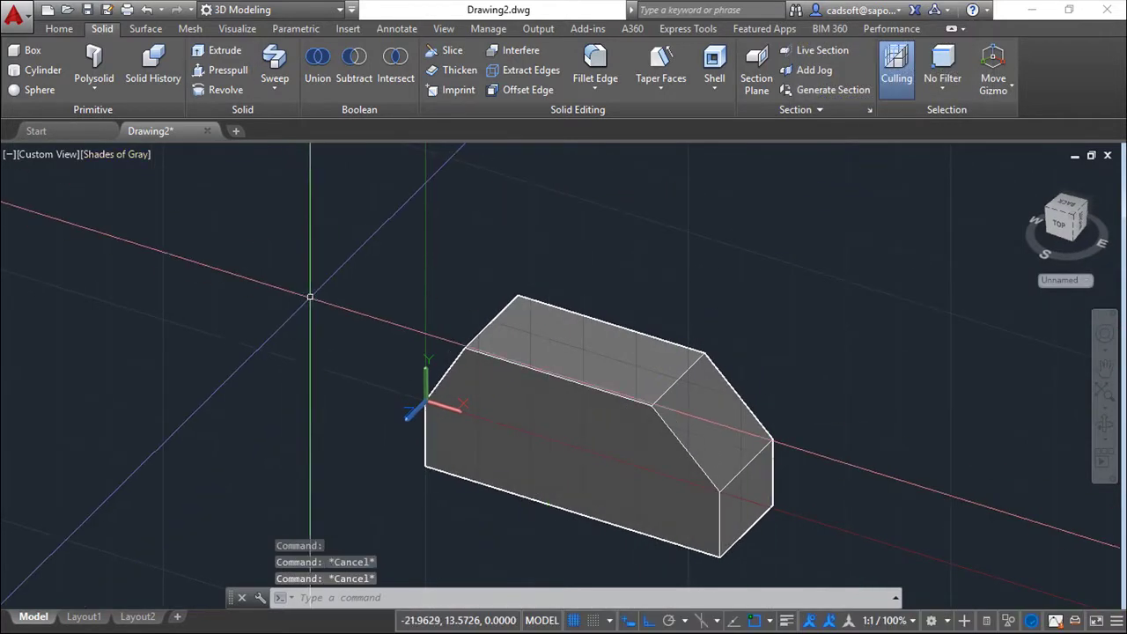
middle_click_drag(309, 294, 341, 264, "shift")
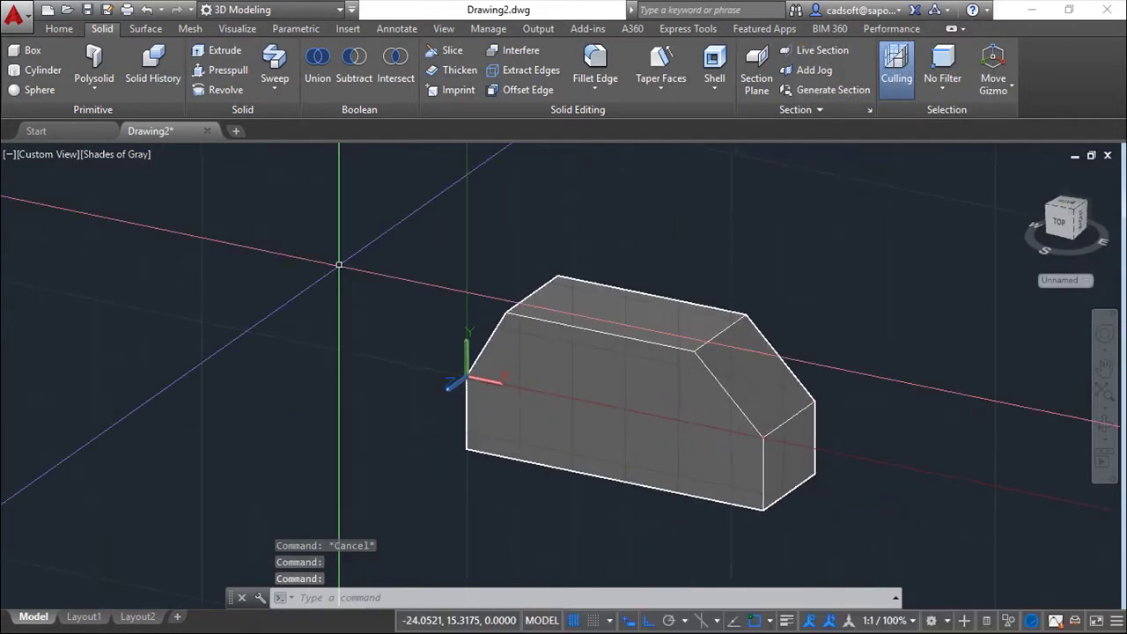
Step: Reset the UCS to World
type("ucs")
key("Return")
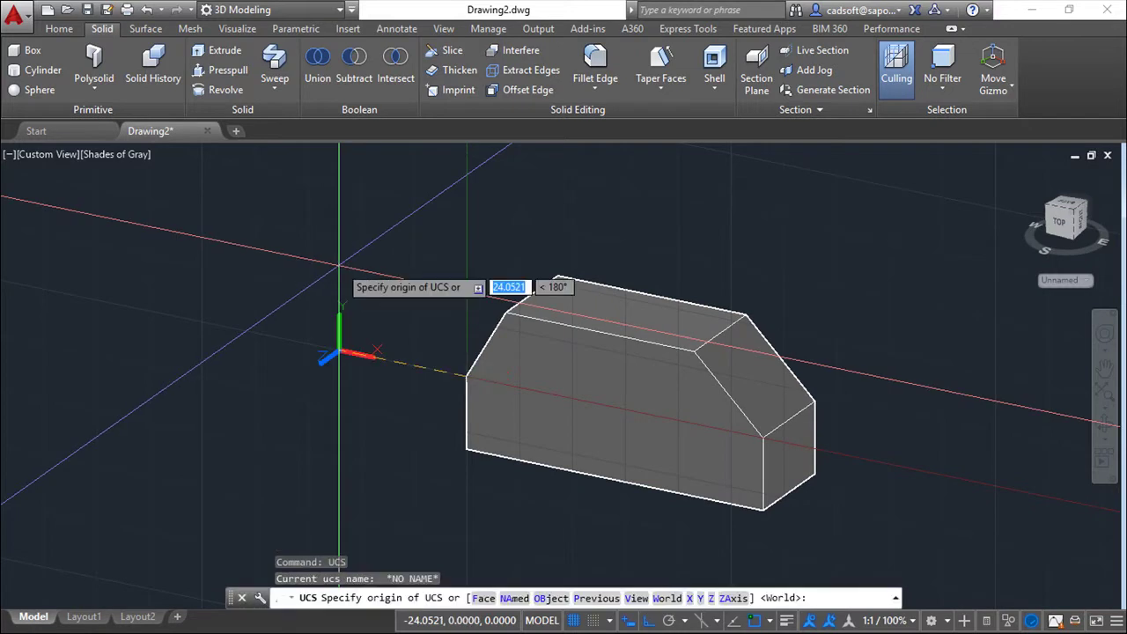
key("Return")
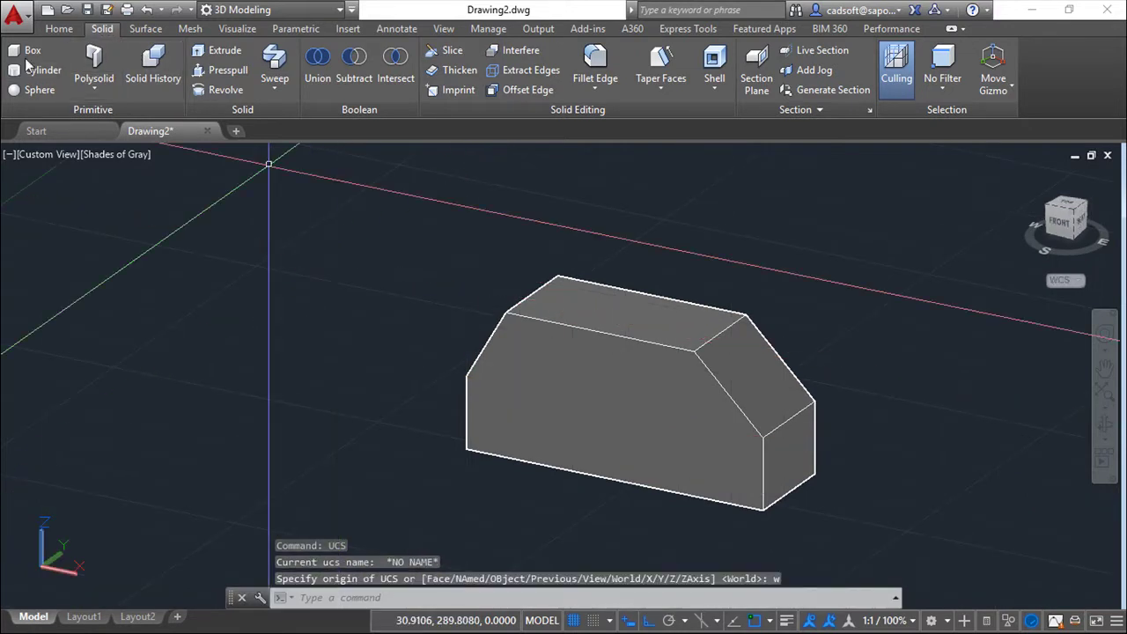
Step: Draw a 60 × 6 box, 10 units tall, to the left of the block
left_click(28, 51)
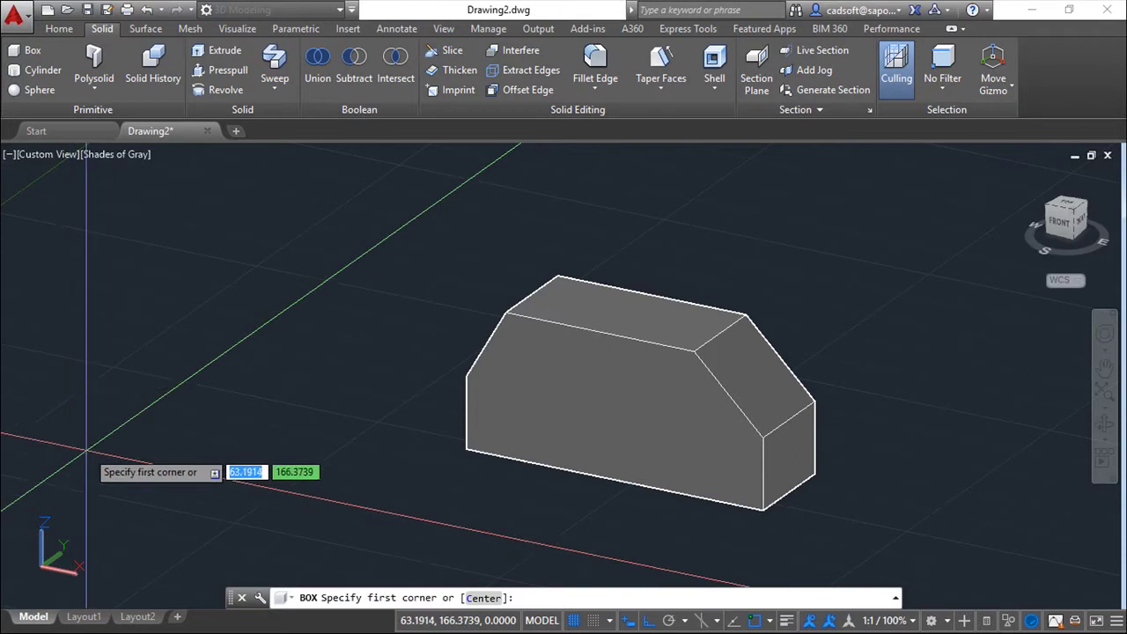
left_click(81, 460)
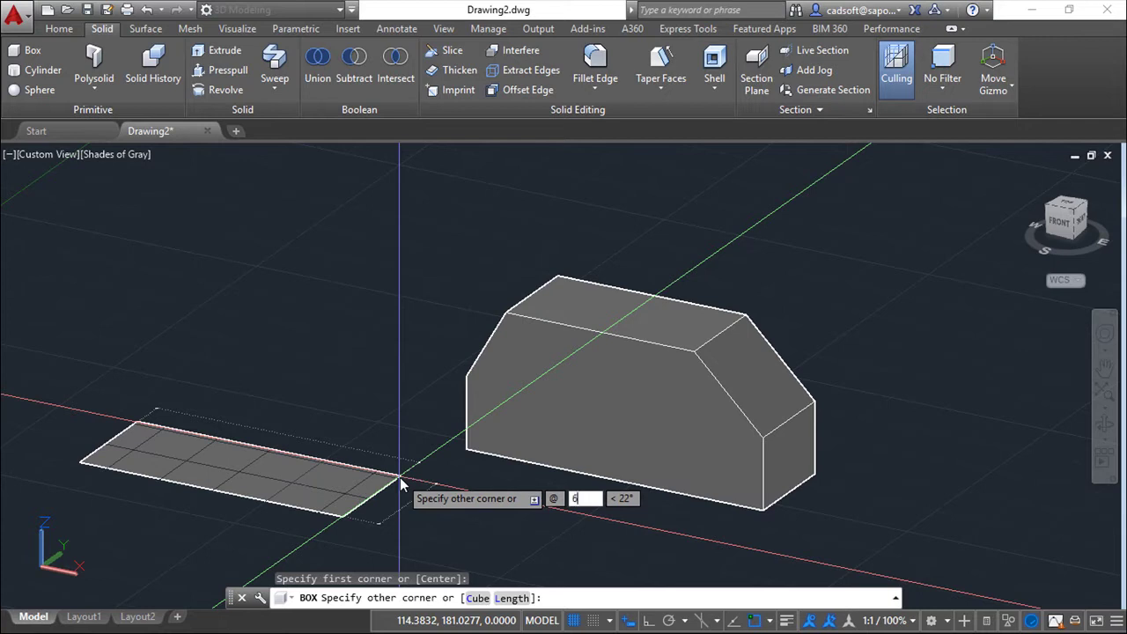
type("0")
key("Tab")
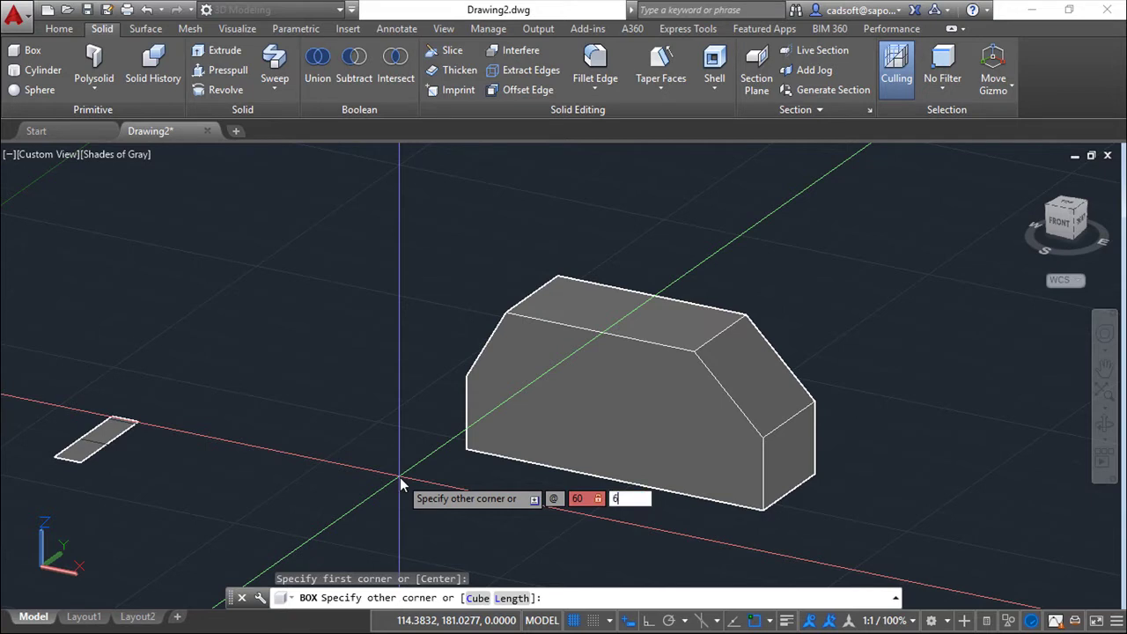
key("Return")
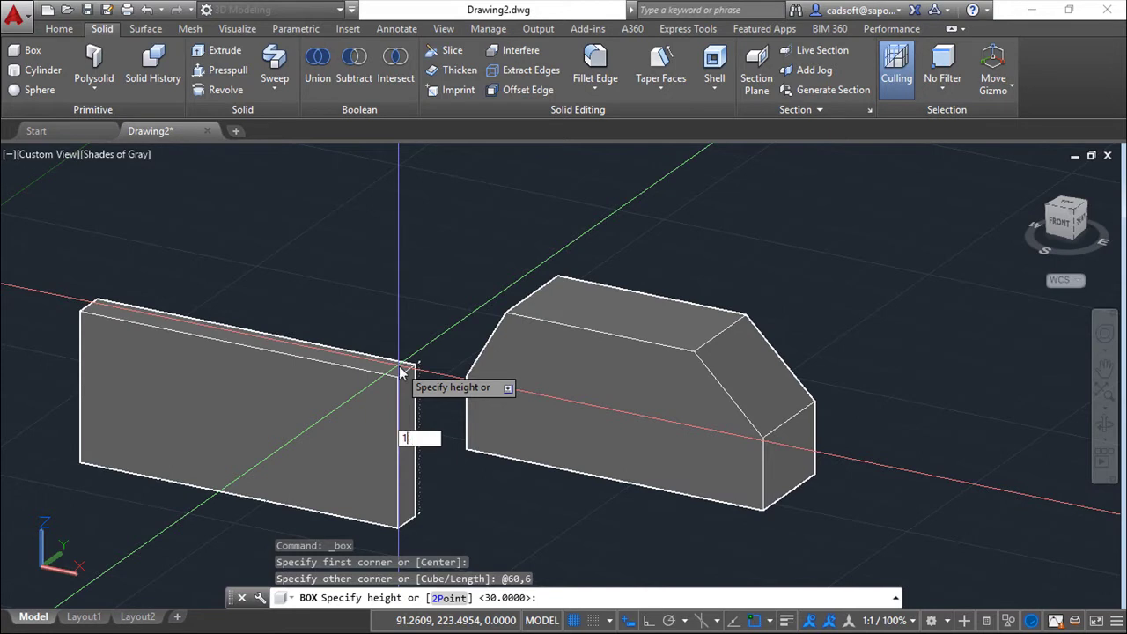
type("0")
key("Return")
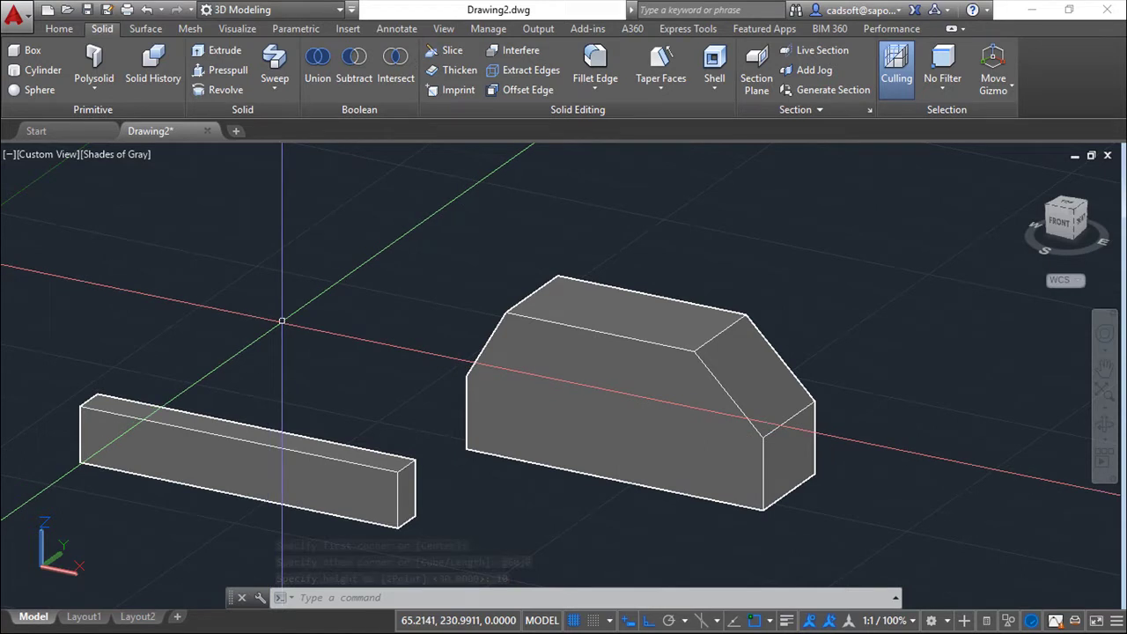
middle_click_drag(342, 319, 335, 327, "shift")
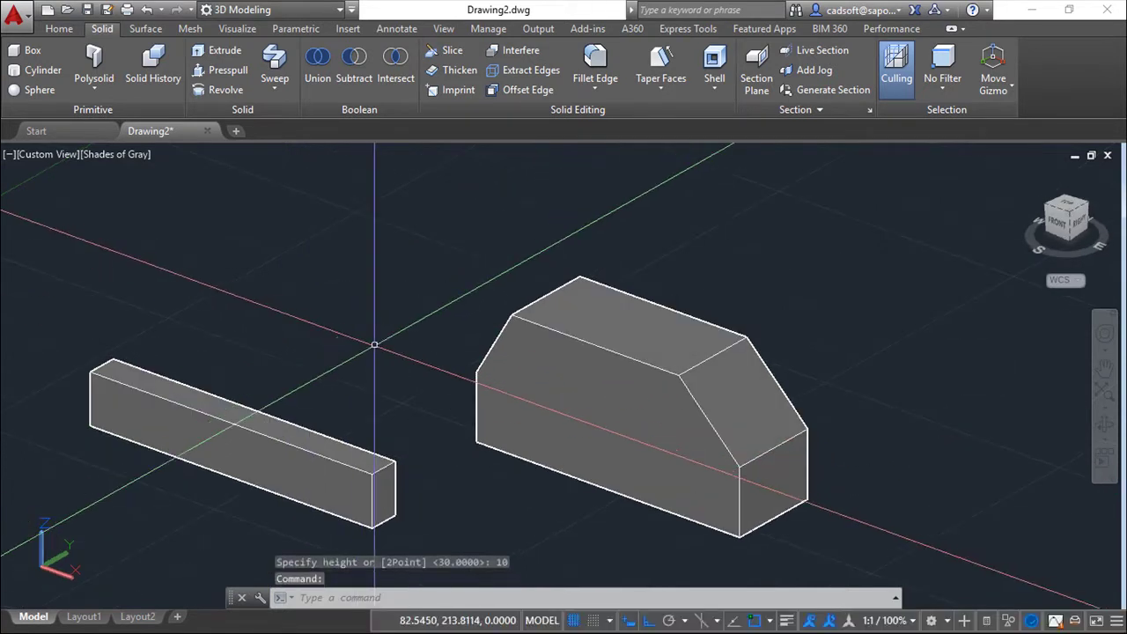
Step: Move the bar from its end midpoint to the midpoint of the block's end
key("Escape")
key("Return")
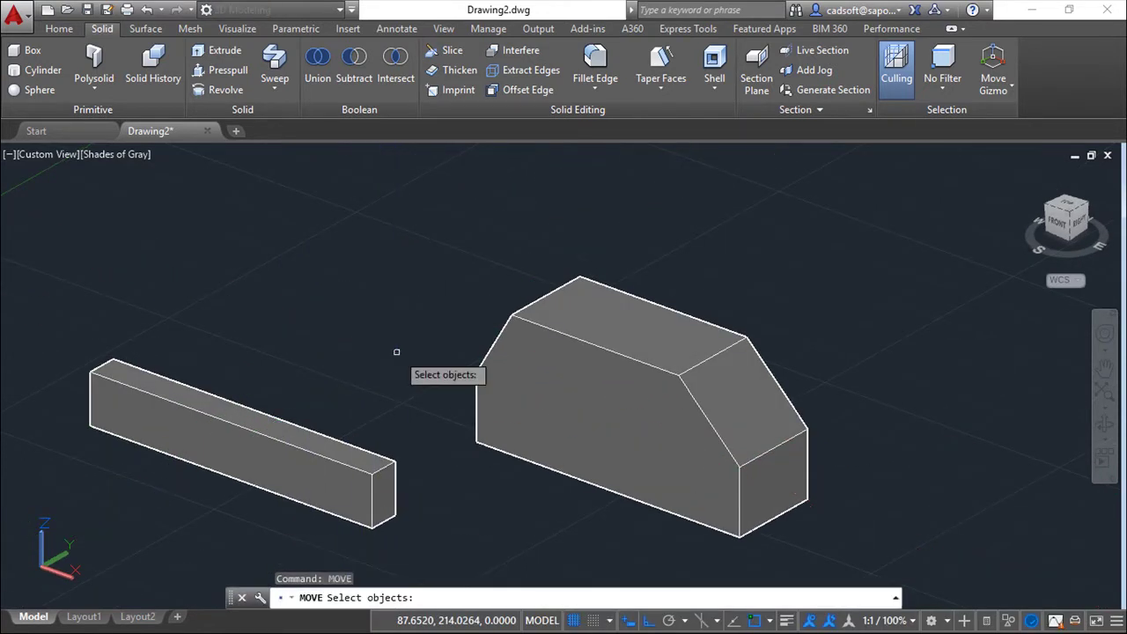
left_click(317, 444)
key("Return")
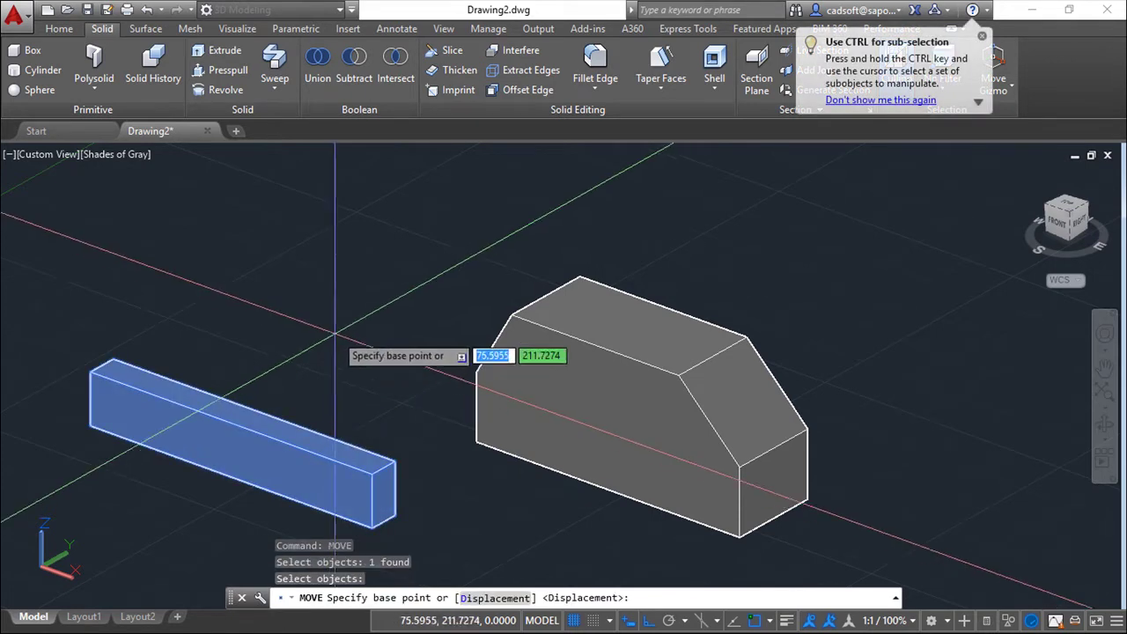
right_click(373, 301, "shift")
left_click(420, 351)
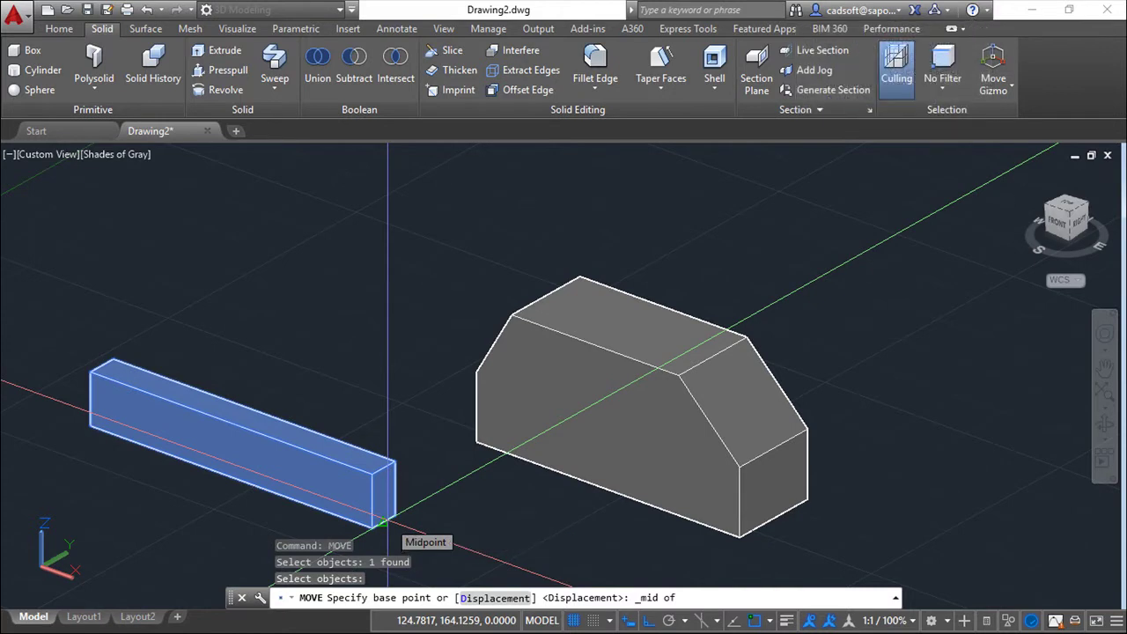
left_click(385, 523)
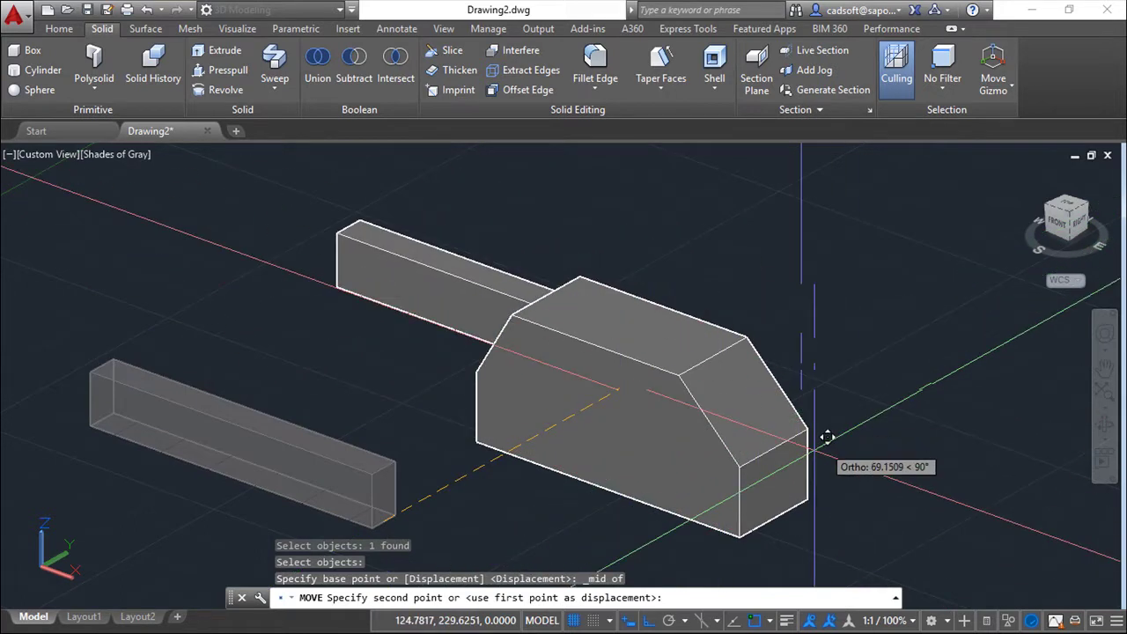
right_click(913, 454, "shift")
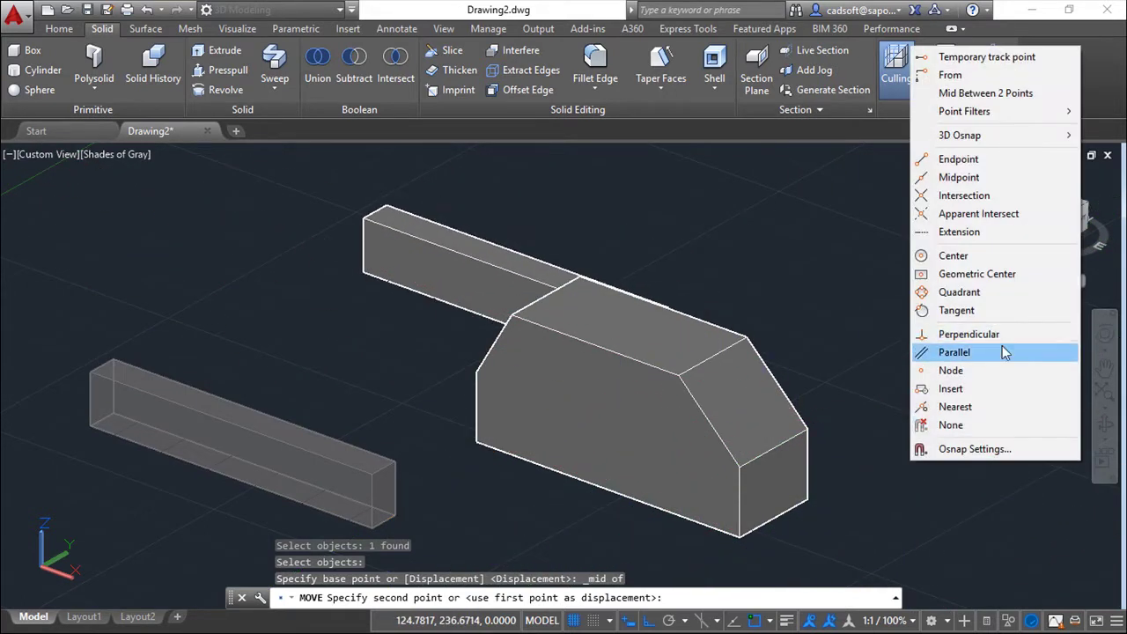
left_click(964, 177)
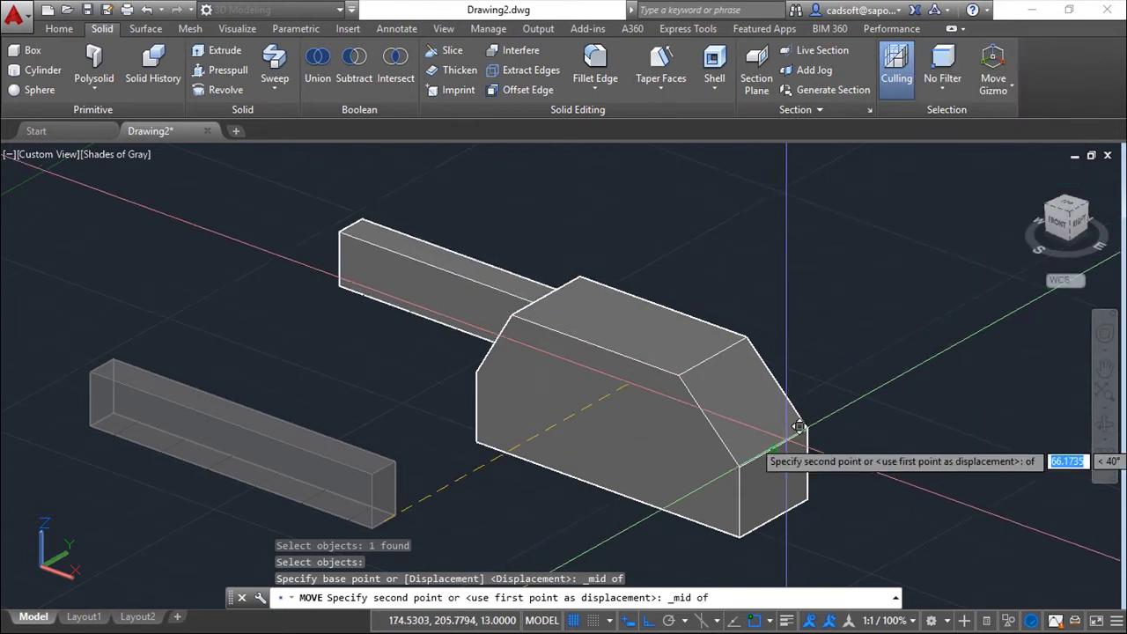
left_click(773, 449)
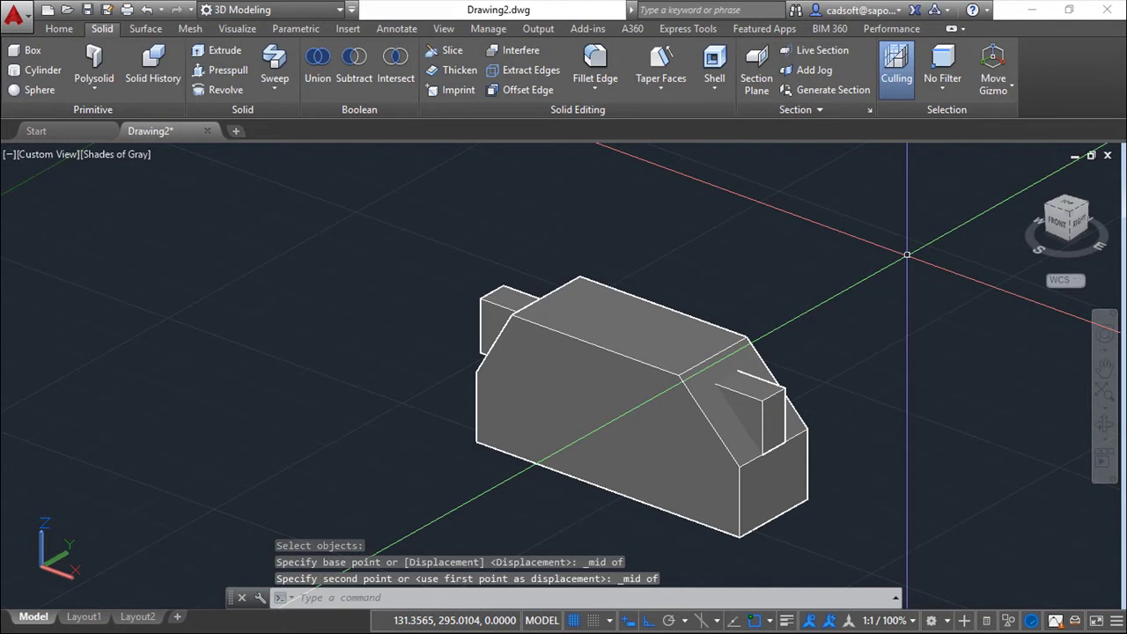
key("Escape")
key("Escape")
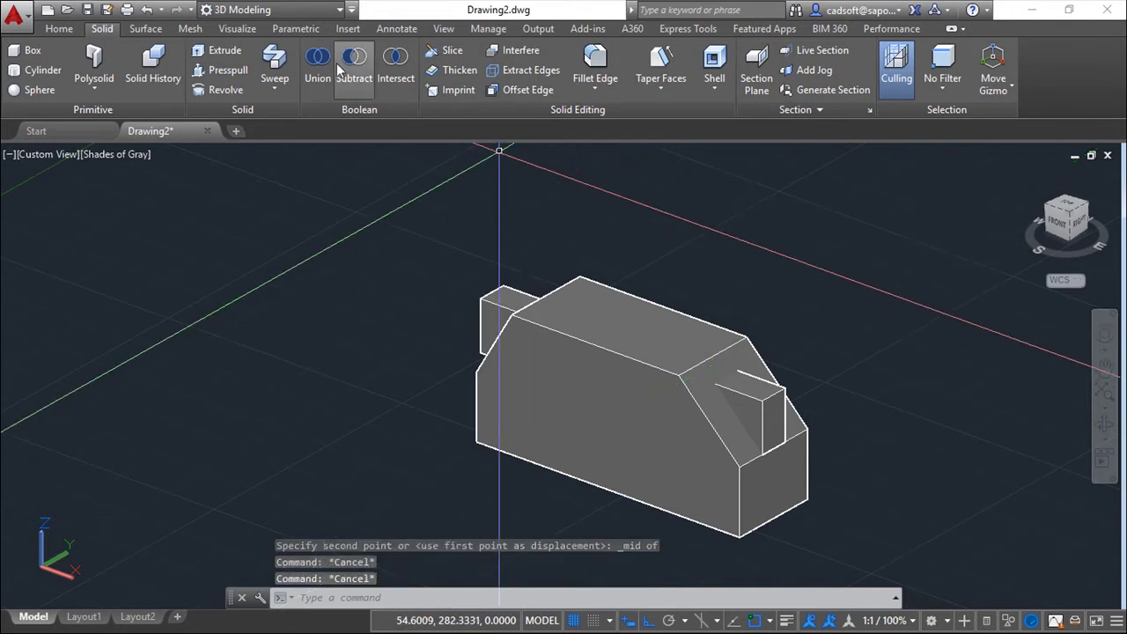
Step: Lift the bar 6 units upward so it sticks out above the block's top
type("mo")
key("Return")
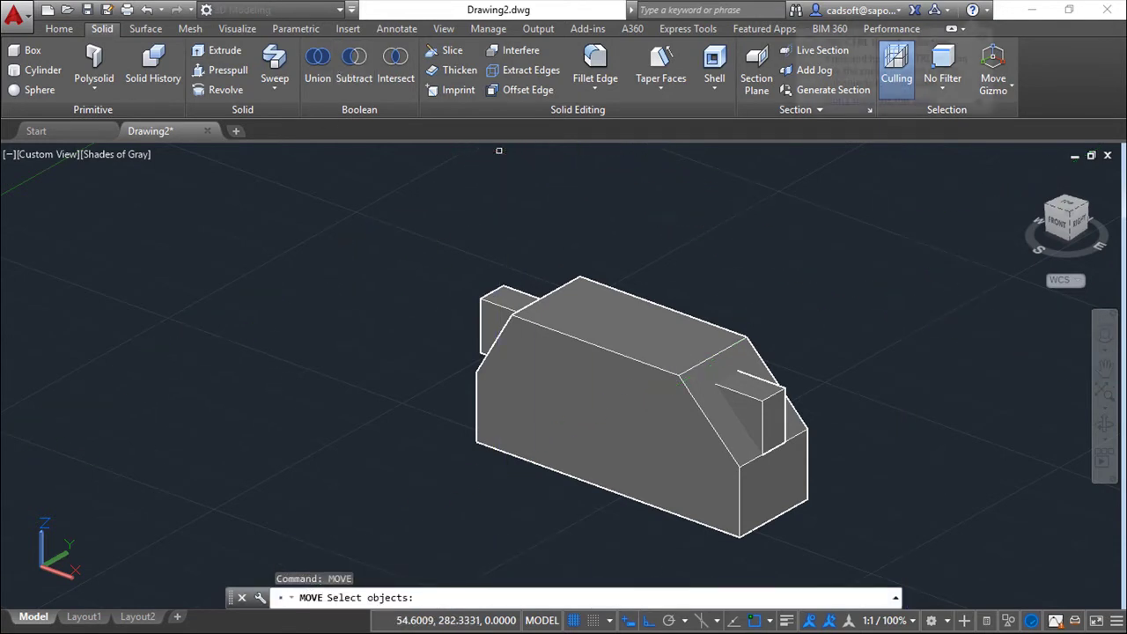
left_click(508, 310)
key("Return")
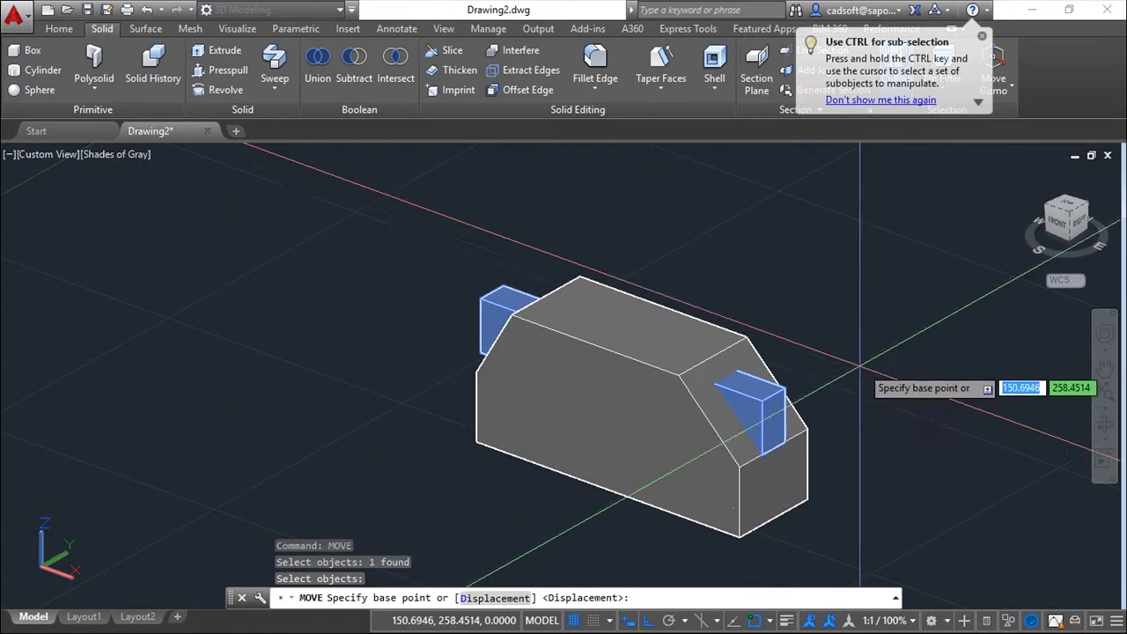
left_click(921, 390)
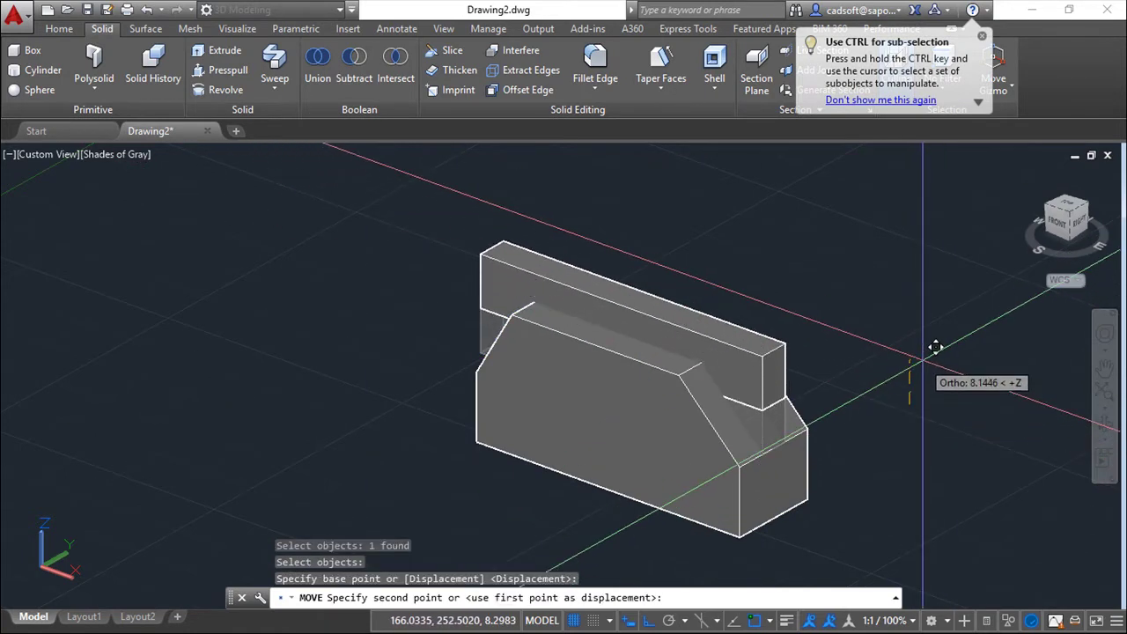
type("6")
key("Return")
Step: Subtract the raised bar from the block, leaving a lengthwise groove along its top
key("Escape")
key("Escape")
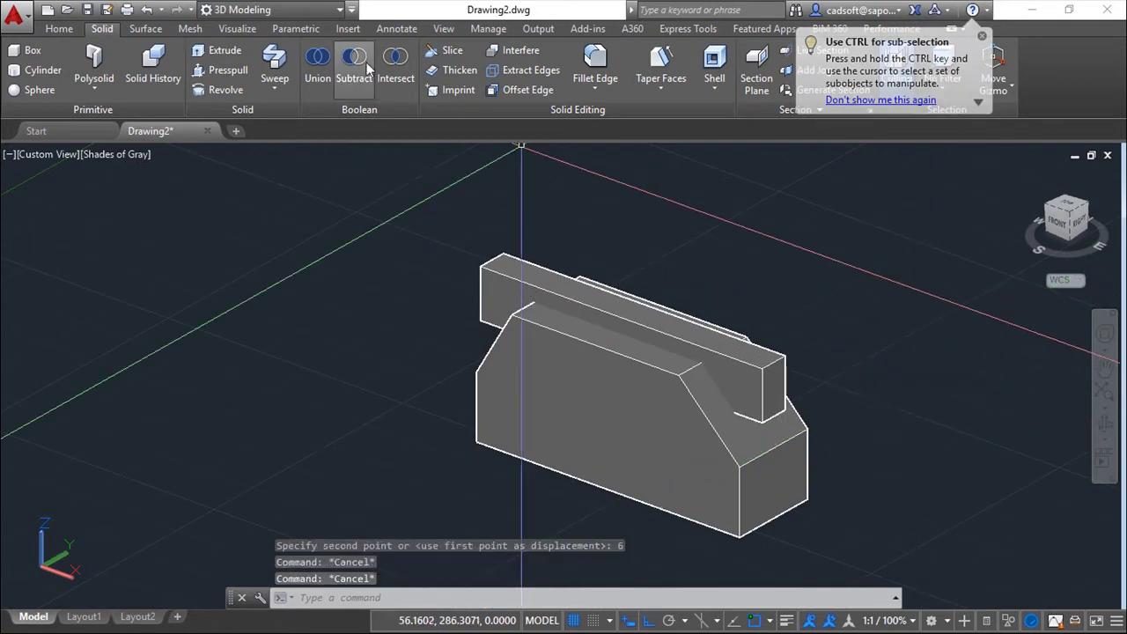
left_click(354, 60)
left_click(731, 480)
key("Return")
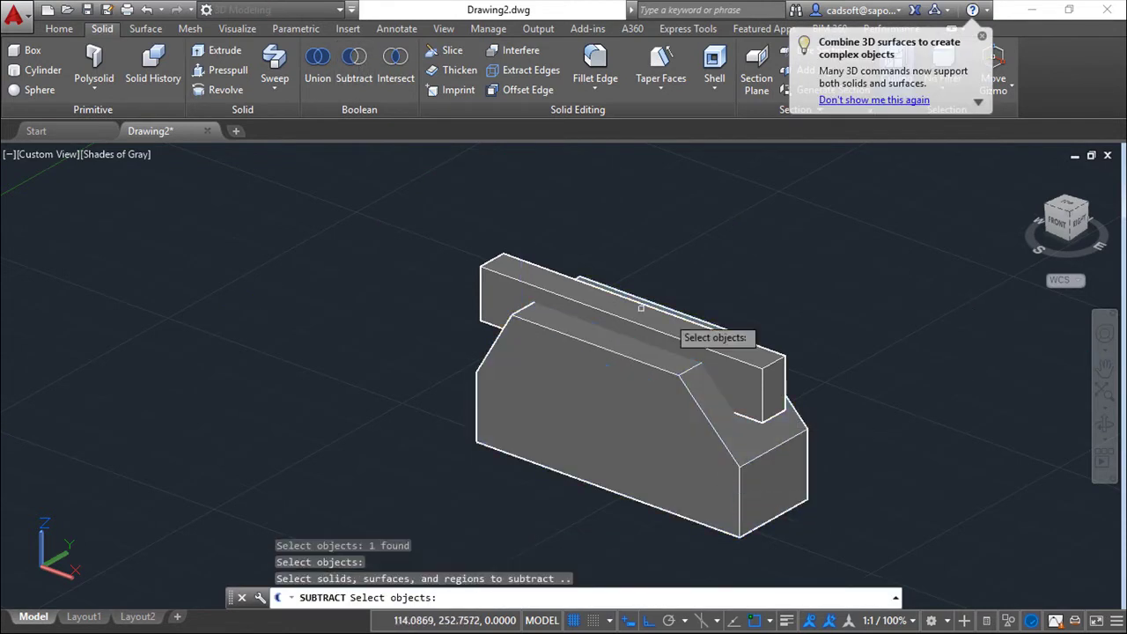
left_click(493, 268)
key("Return")
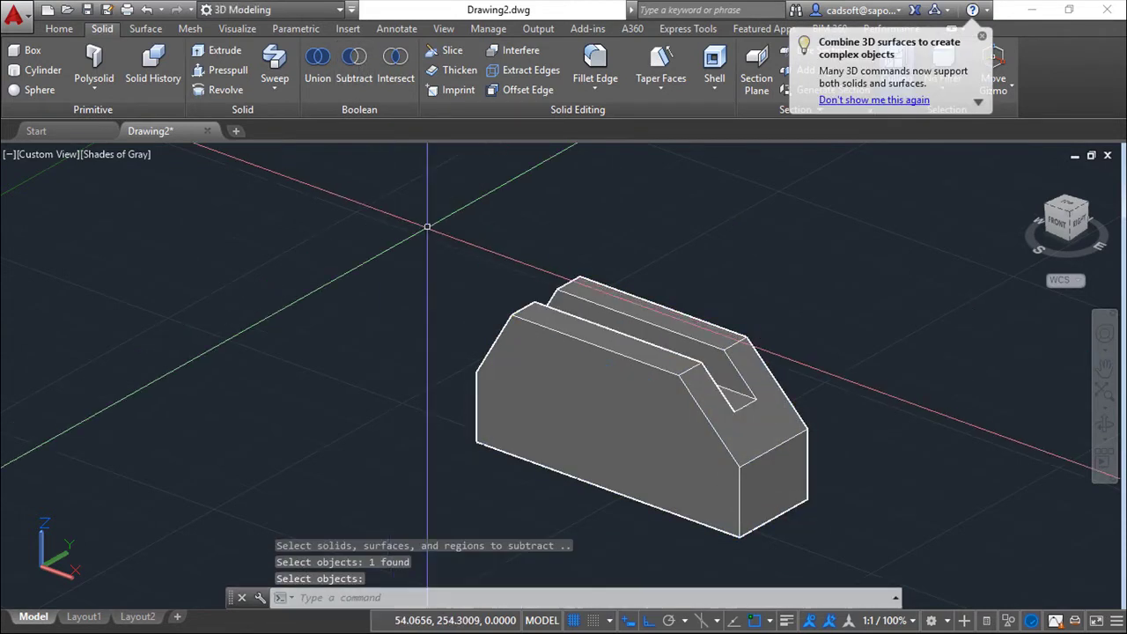
left_click(982, 37)
key("Escape")
key("Escape")
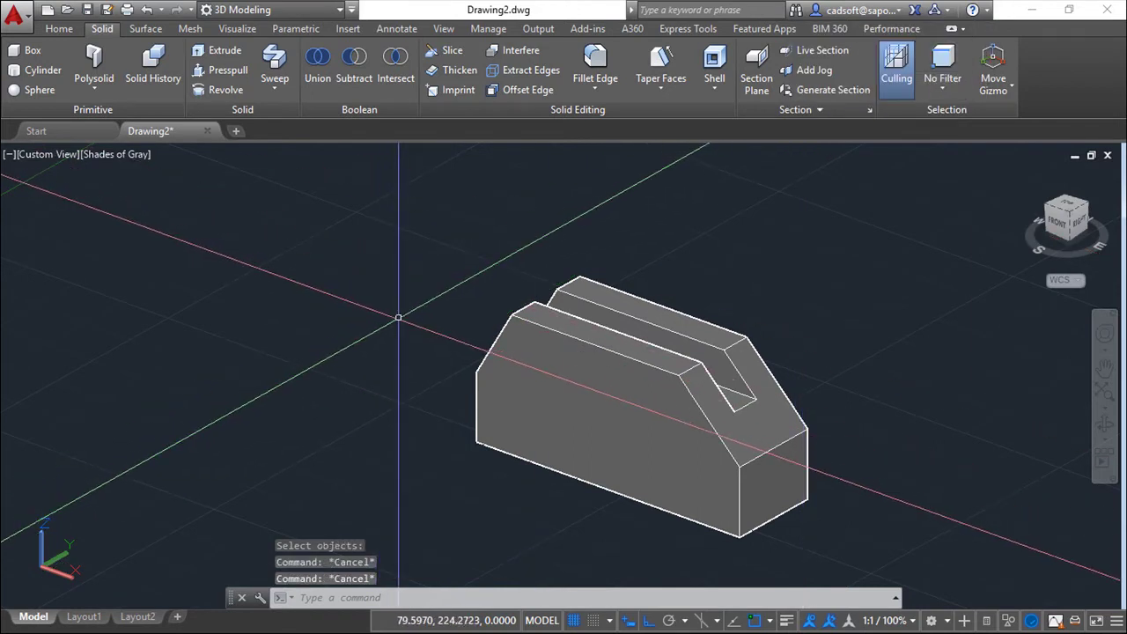
middle_click_drag(400, 304, 282, 244)
mouse_move(356, 439)
middle_mouse_down("shift")
mouse_move(493, 468)
mouse_move(458, 448)
middle_mouse_up("shift")
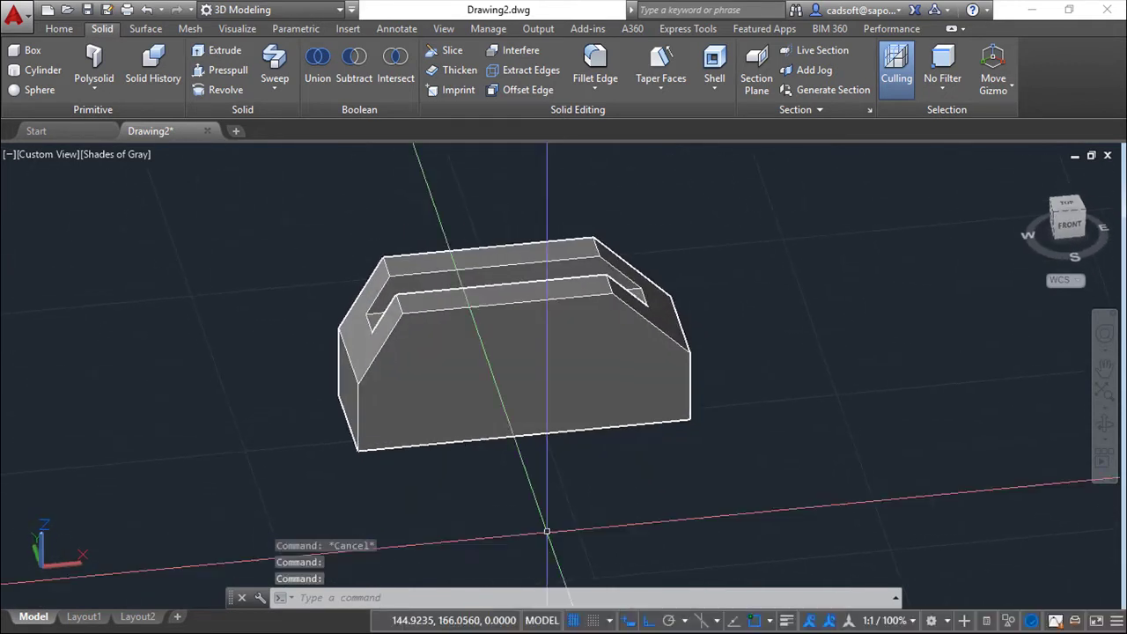